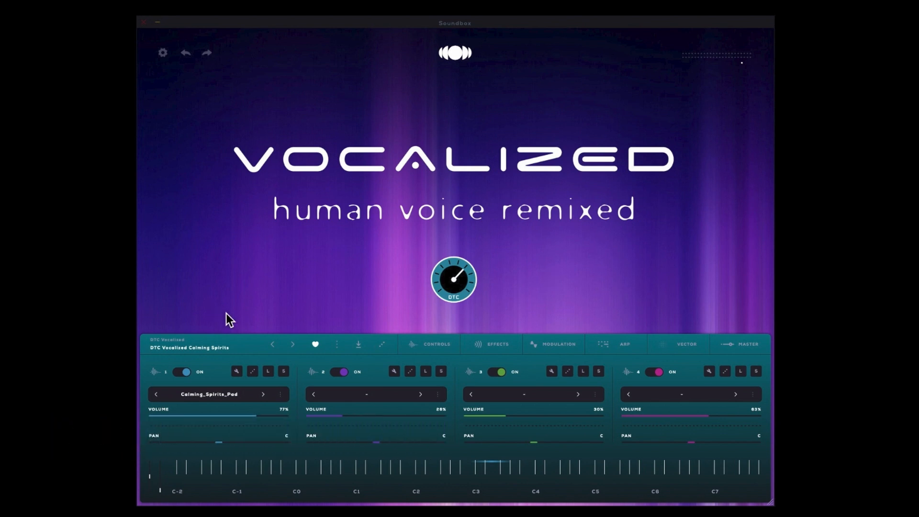
Browse the full list of presets in the DTC Vocalized pack
click(224, 345)
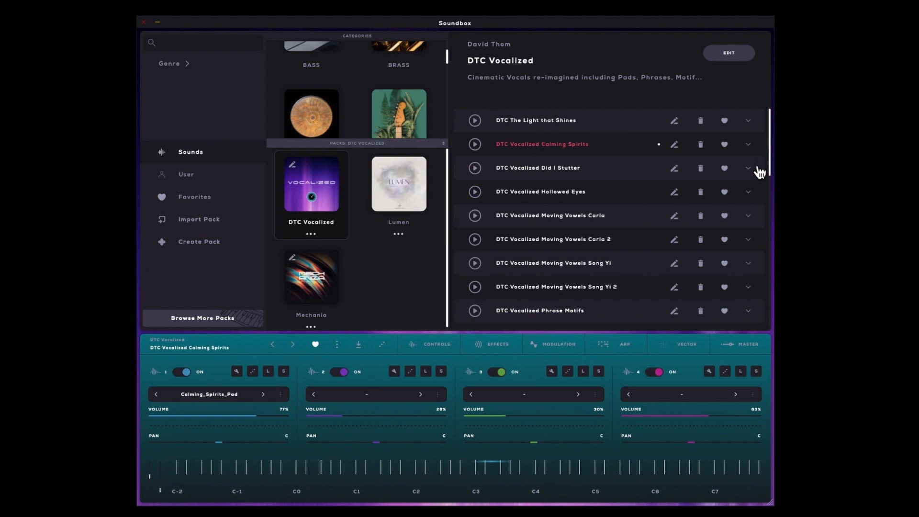
scroll(638, 196, down, 3)
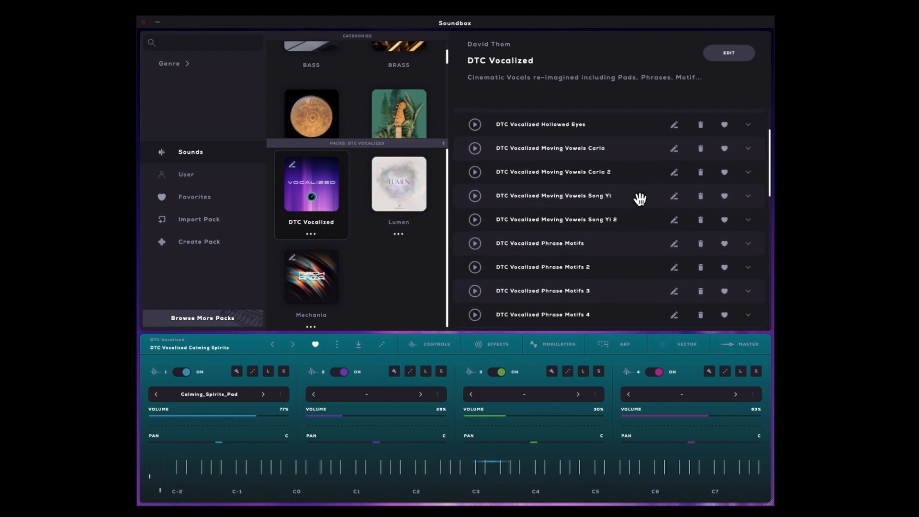
scroll(639, 199, down, 10)
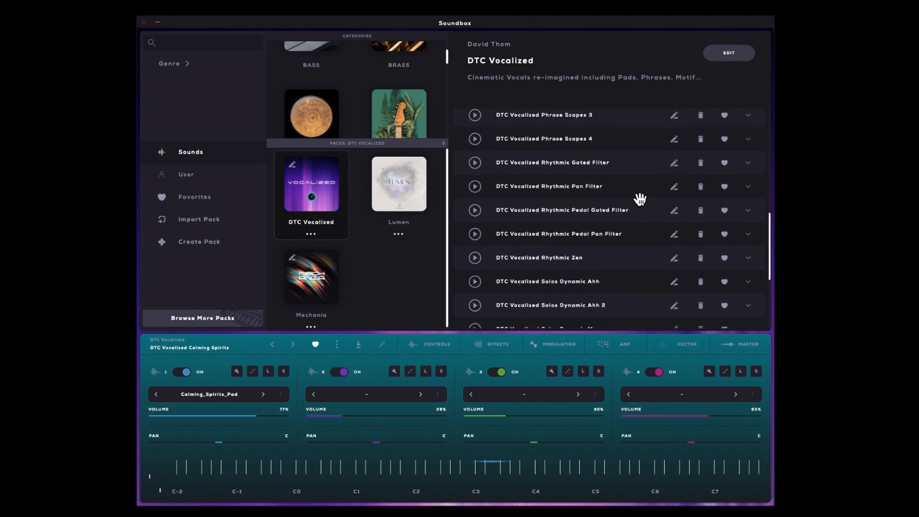
scroll(639, 199, down, 7)
scroll(639, 199, up, 20)
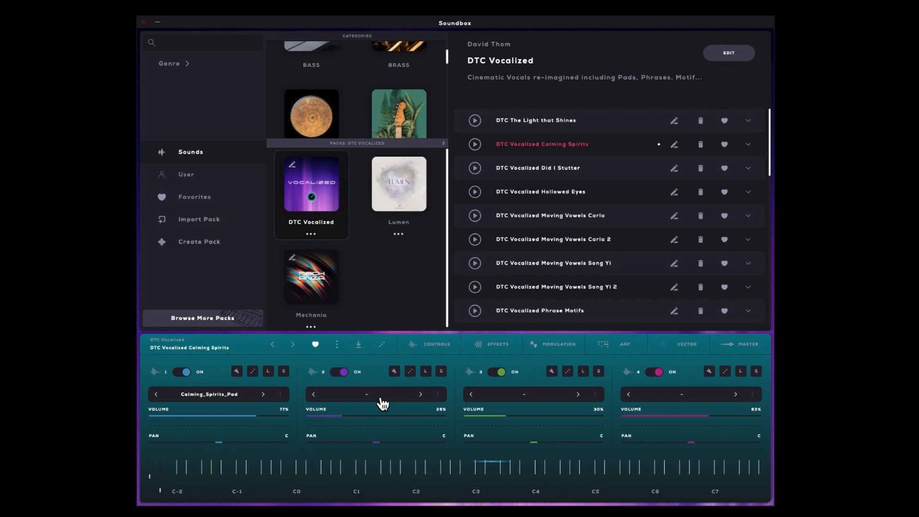
scroll(583, 302, down, 10)
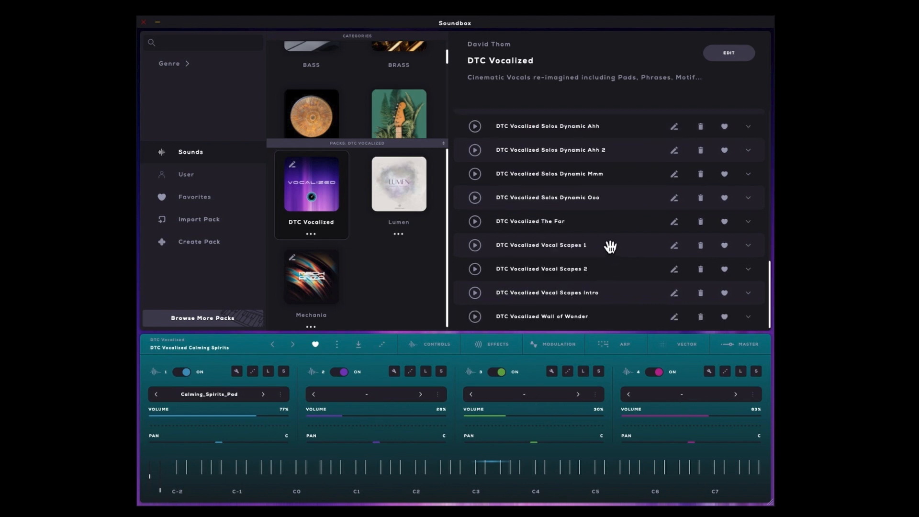
scroll(610, 246, up, 4)
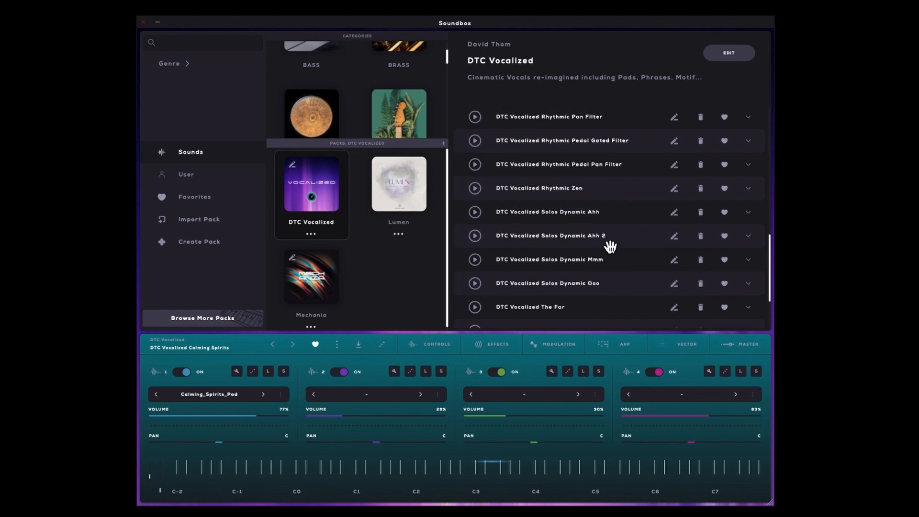
scroll(610, 246, up, 7)
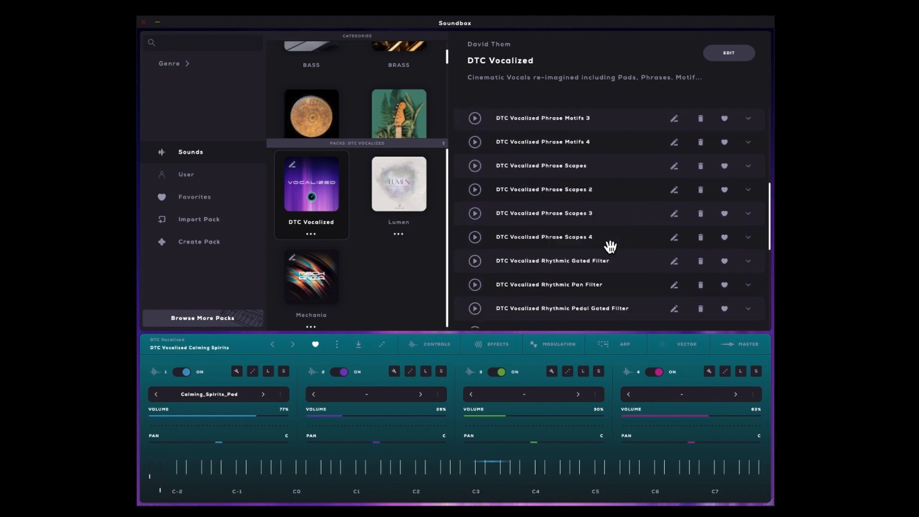
scroll(610, 247, up, 5)
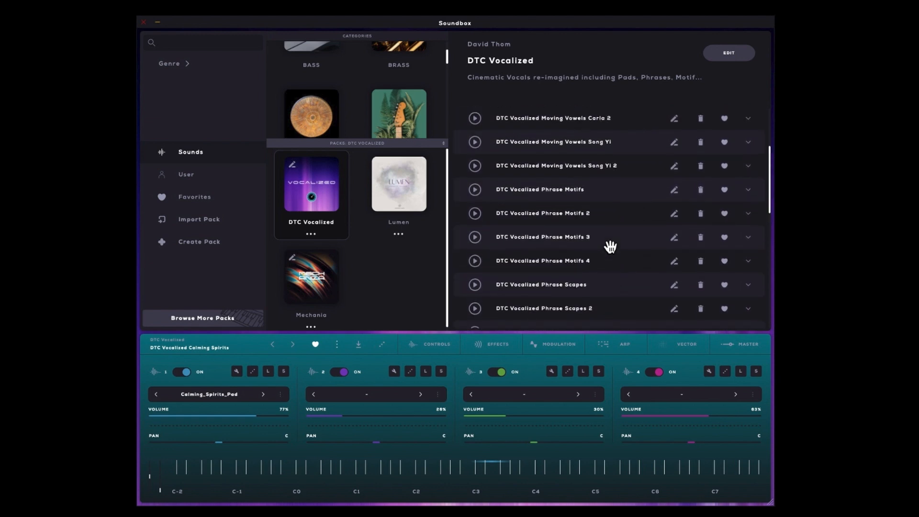
scroll(610, 247, up, 4)
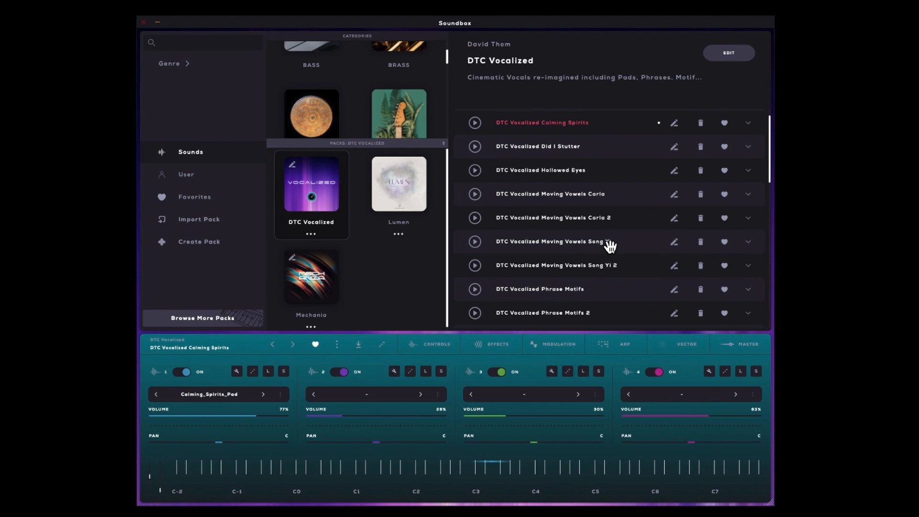
scroll(610, 247, up, 1)
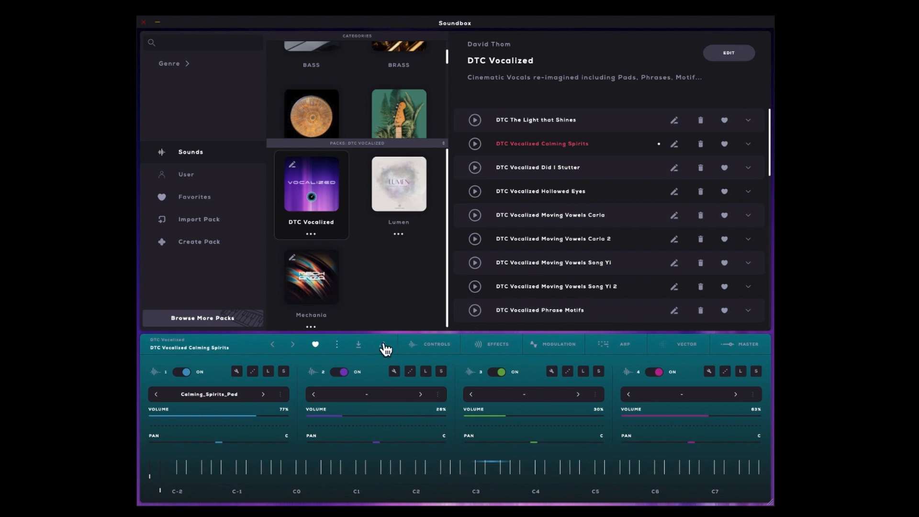
Open layer 1's Calming_Spirits_Pad group in the sample editor and select the Calming_Spirits_Amb01 sample on C3
click(236, 372)
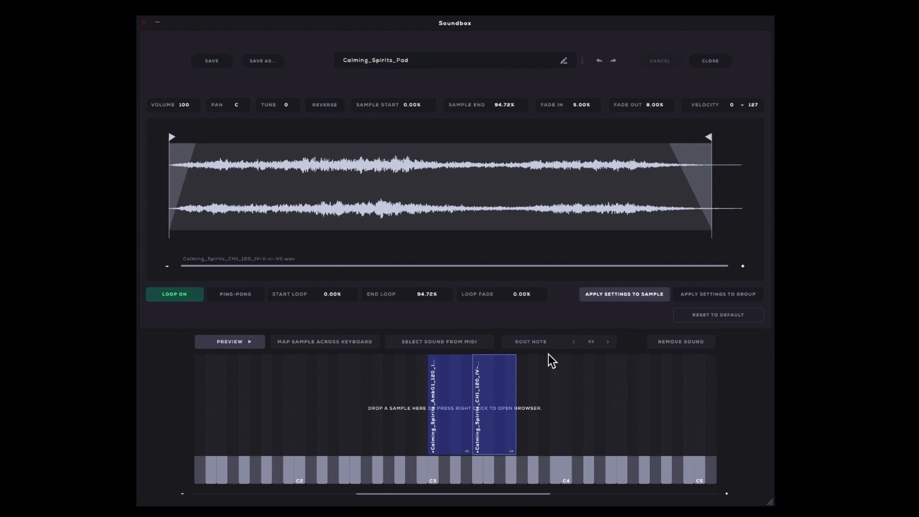
mouse_move(497, 404)
mouse_down()
mouse_move(573, 406)
mouse_move(619, 389)
mouse_move(667, 343)
mouse_move(502, 379)
mouse_move(503, 397)
mouse_up()
mouse_move(512, 421)
mouse_down()
mouse_move(460, 422)
mouse_move(545, 426)
mouse_move(517, 429)
mouse_up()
click(460, 372)
Toggle looping off and back on for the Calming_Spirits_Amb01 sample, and preview its sound
click(184, 294)
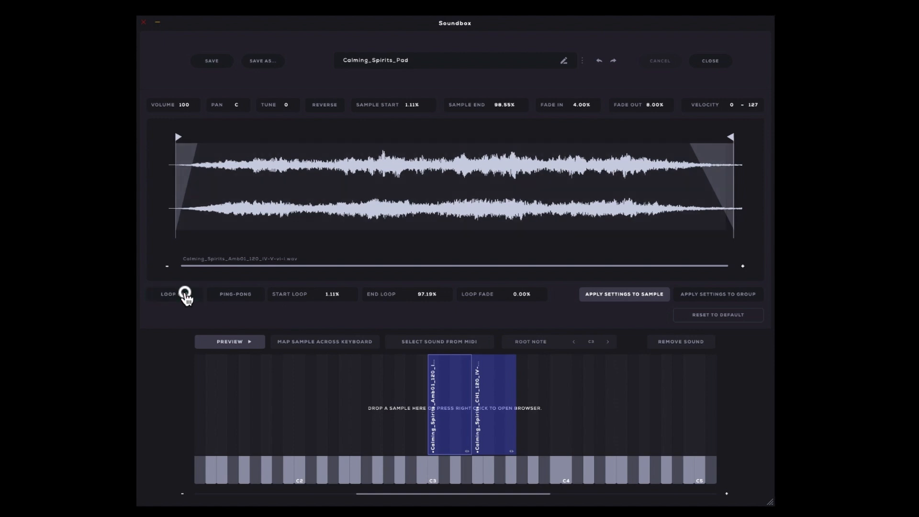
click(185, 294)
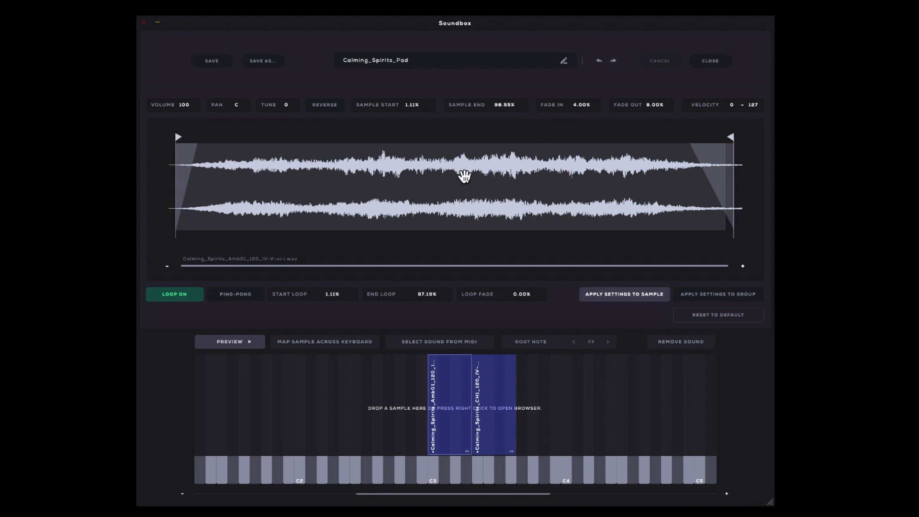
click(238, 344)
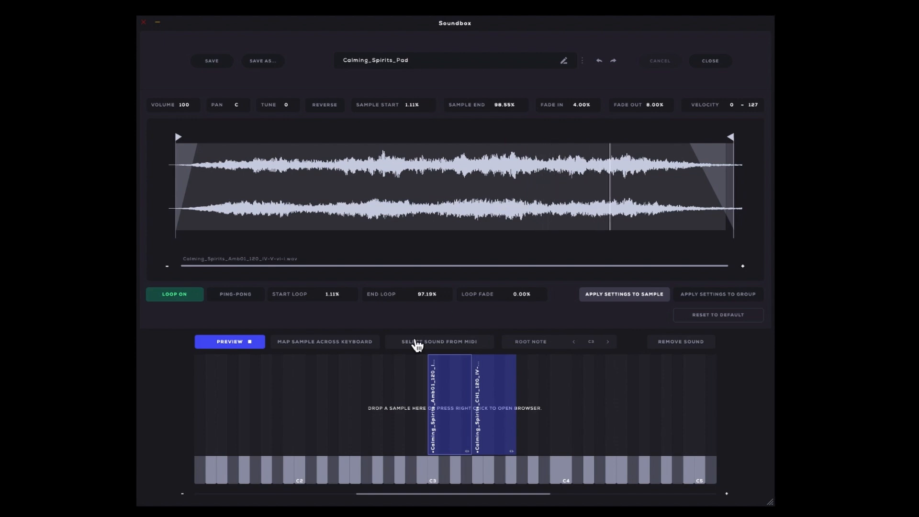
click(230, 345)
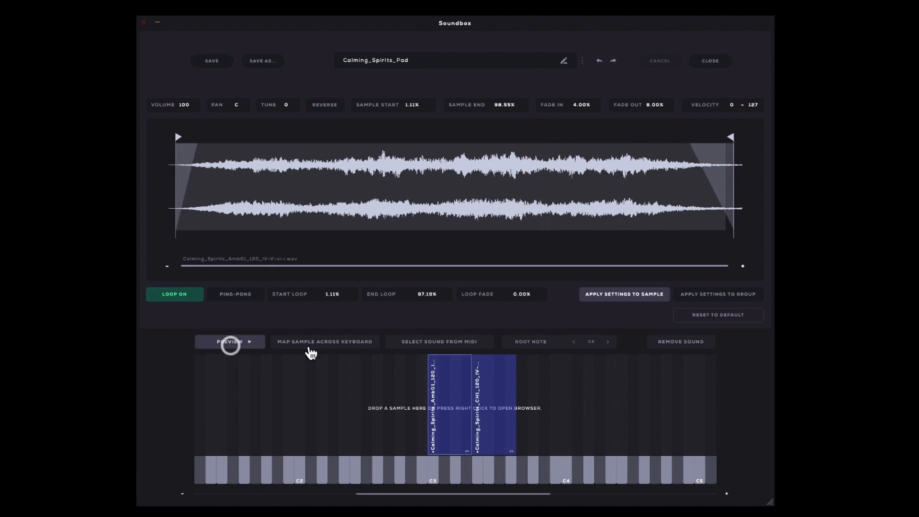
Select the Calming_Spirits_CH1 sample and preview its sound
click(497, 384)
click(241, 343)
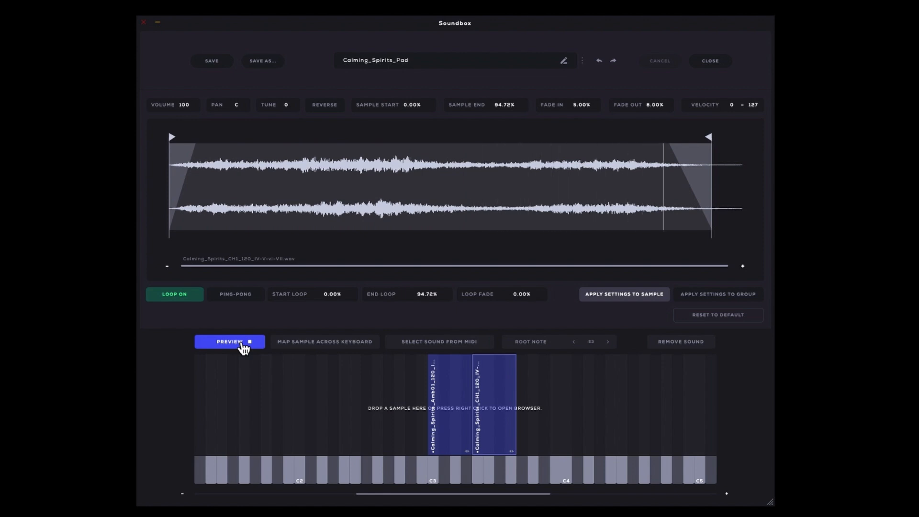
click(242, 342)
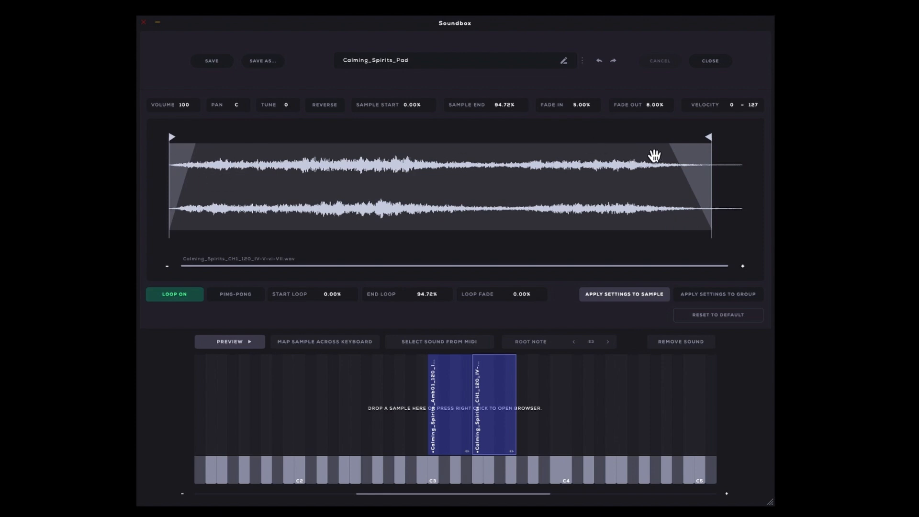
Set the Calming_Spirits_CH1 sample's fade in to 7.00% and save the Calming_Spirits_Pad group, overwriting the existing one
mouse_move(712, 191)
mouse_down()
mouse_move(650, 192)
mouse_move(717, 179)
mouse_move(636, 182)
mouse_move(711, 180)
mouse_up()
mouse_move(586, 101)
mouse_down()
mouse_move(584, 134)
mouse_move(584, 89)
mouse_up()
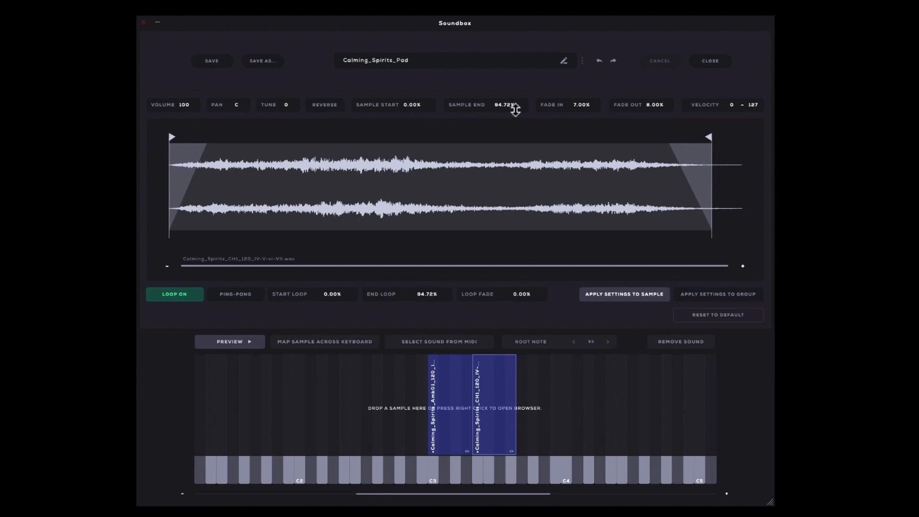
mouse_move(423, 106)
mouse_down()
mouse_move(410, 92)
mouse_move(279, 298)
mouse_up()
click(215, 65)
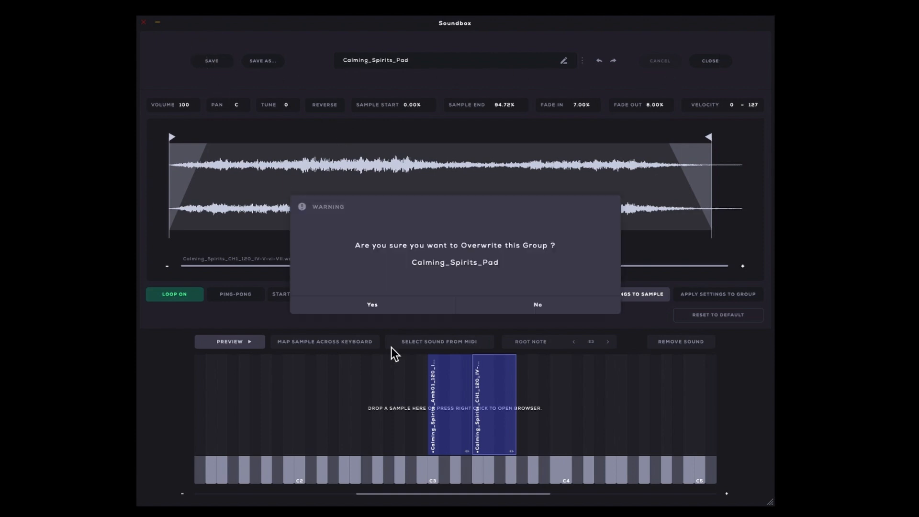
click(373, 308)
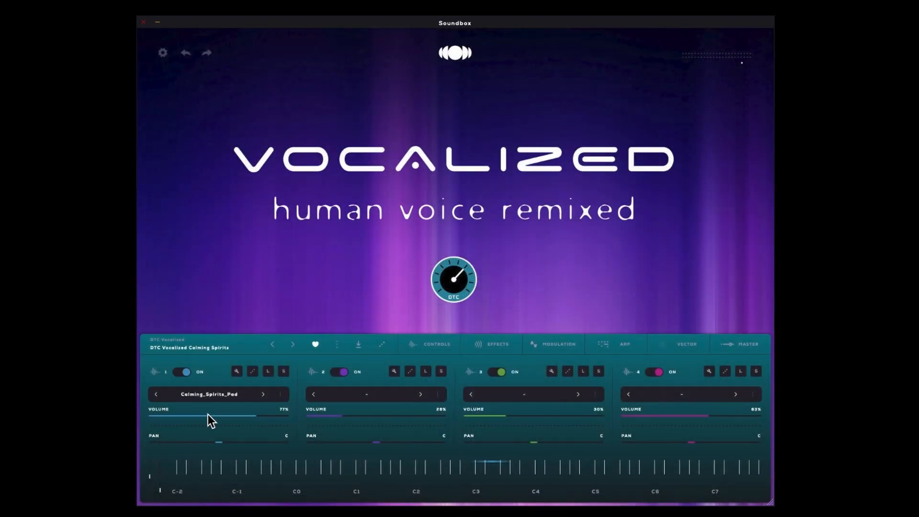
click(492, 481)
Load the DTC Vocalized Moving Vowels Carla preset from the pack and return to the main instrument view
click(225, 348)
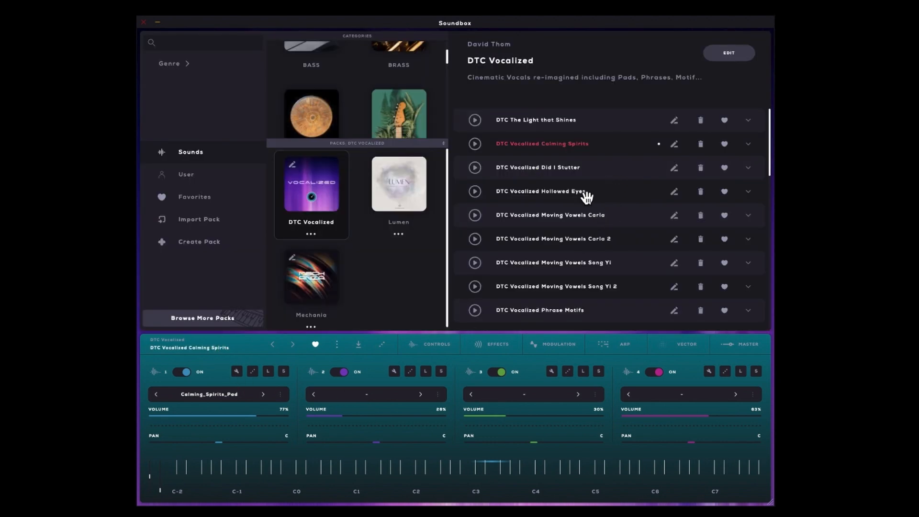
click(585, 220)
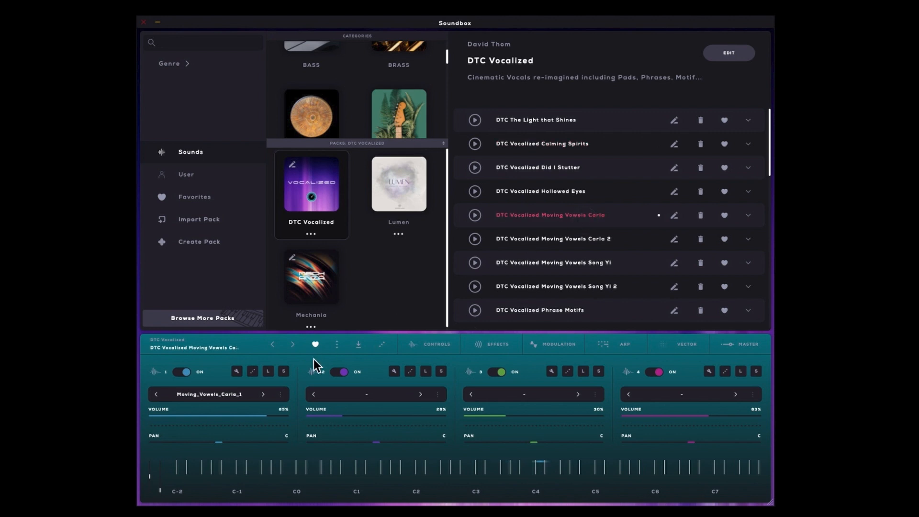
click(709, 56)
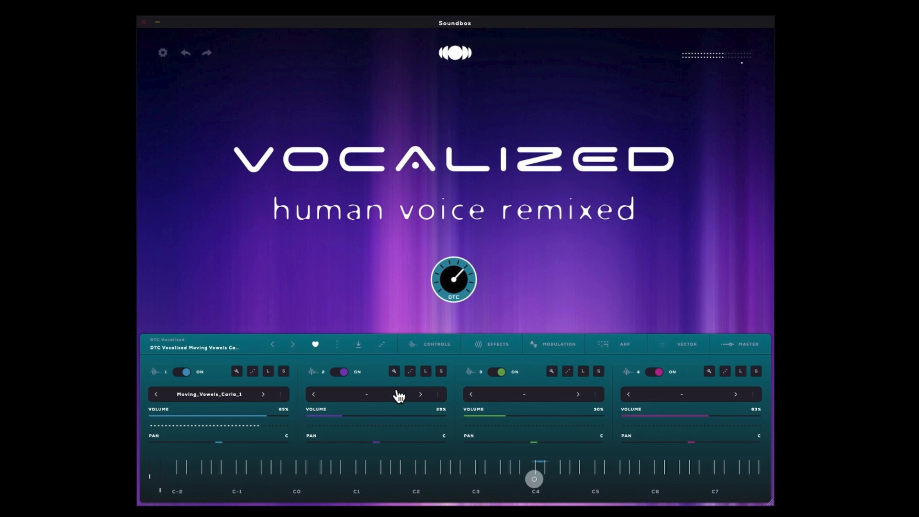
Switch layers 2, 3 and 4 off and back on
click(657, 372)
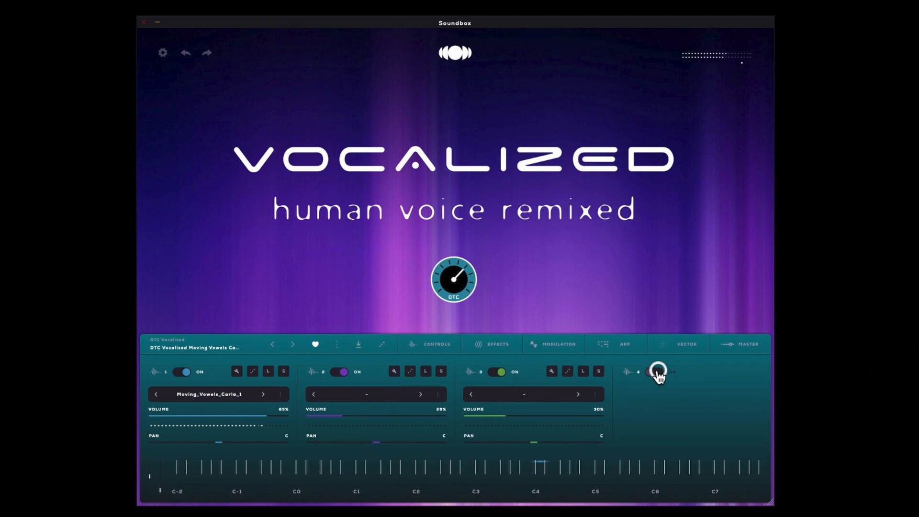
click(498, 373)
click(340, 373)
click(337, 372)
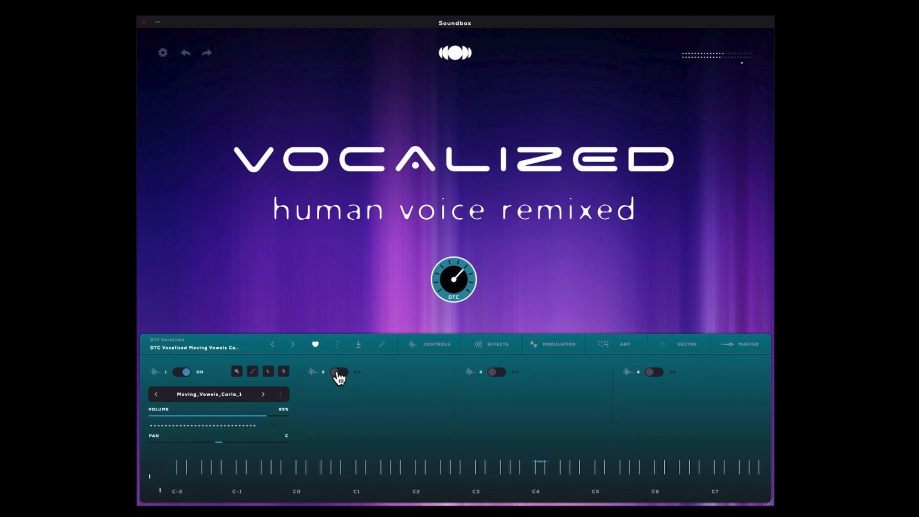
click(498, 373)
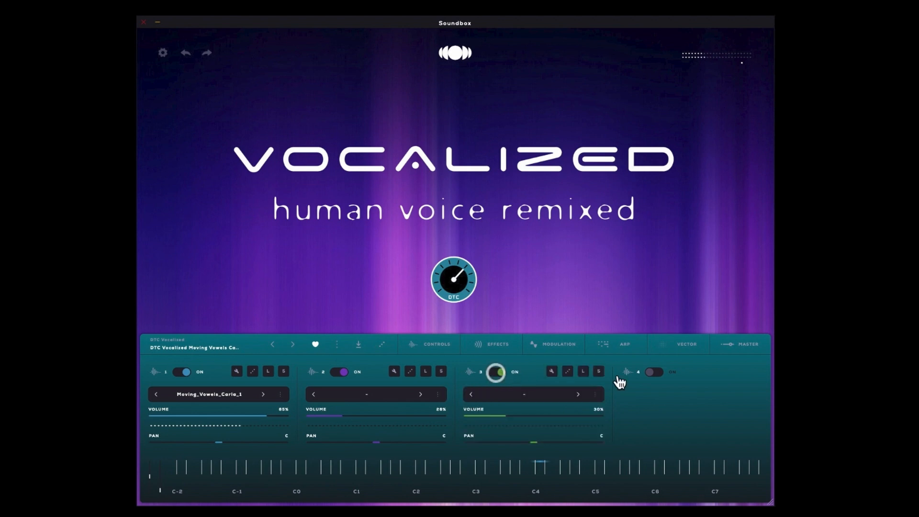
click(654, 372)
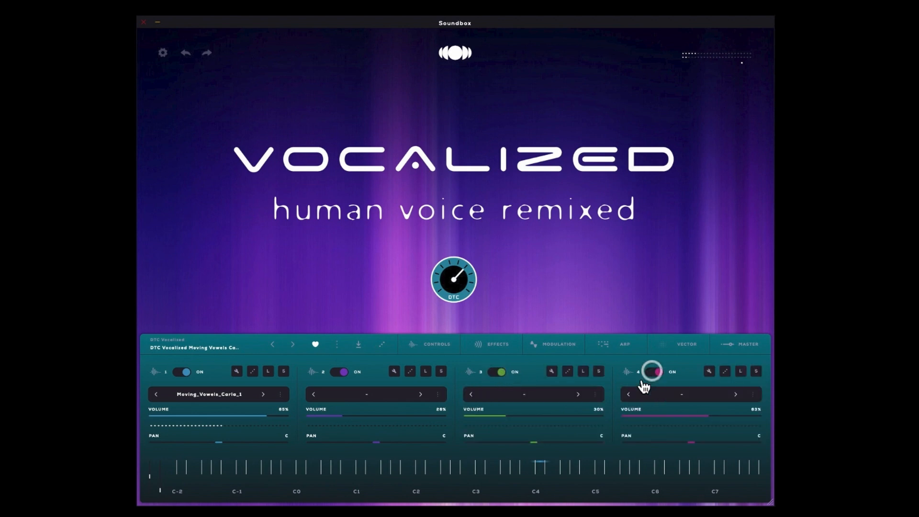
Load the Did_I_Stutter Pads group into layer 2 and set that layer's volume to 55%
click(386, 402)
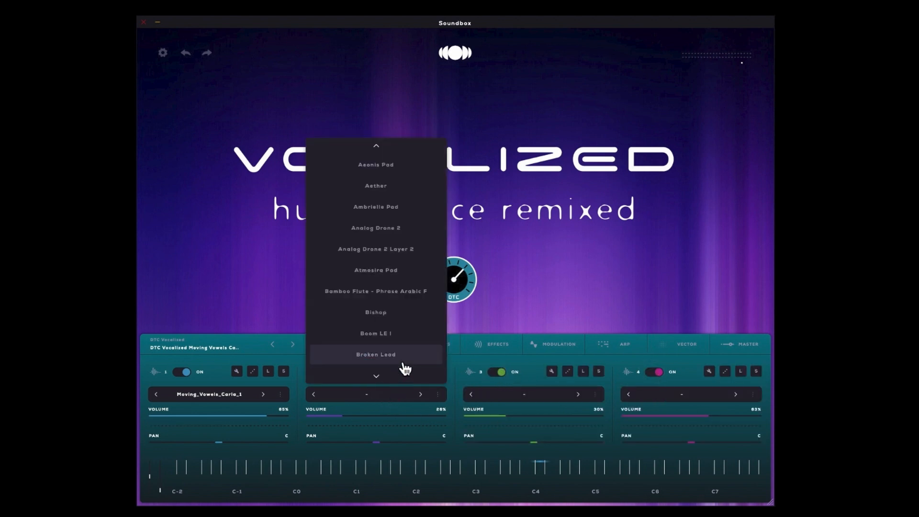
scroll(405, 229, down, 1)
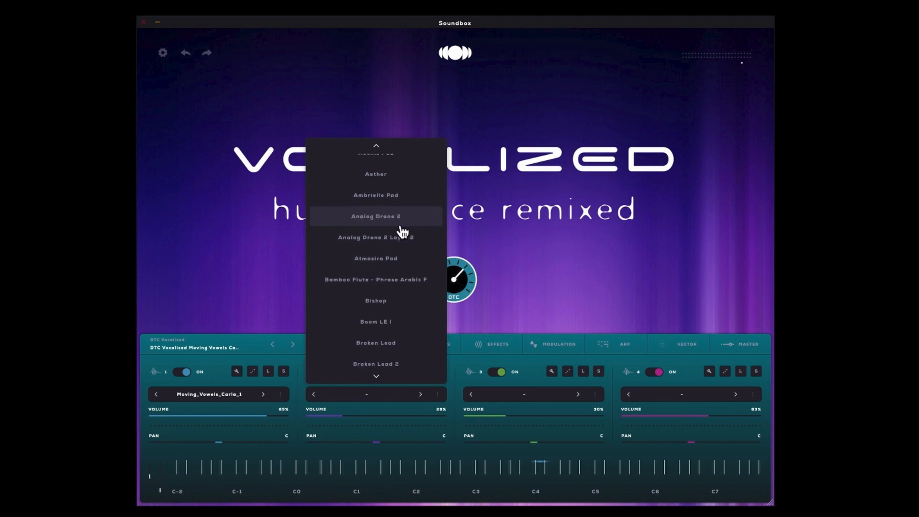
scroll(401, 239, down, 10)
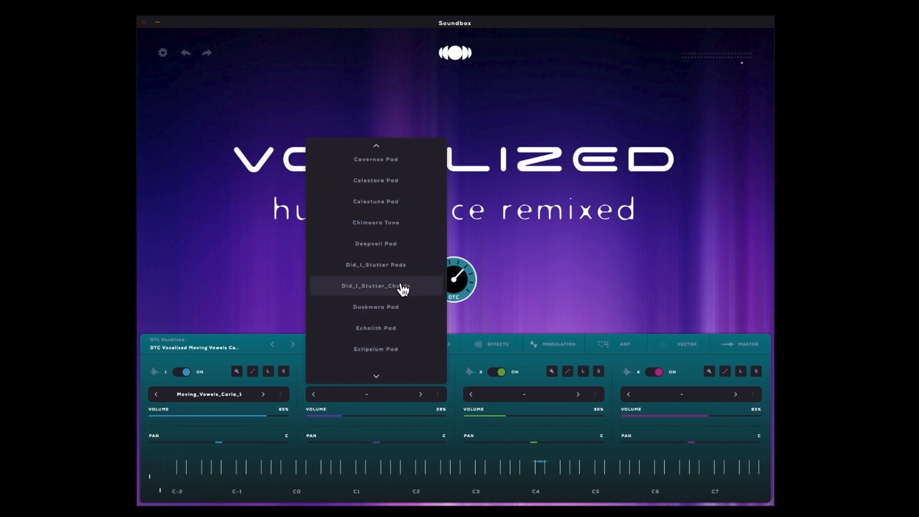
click(401, 272)
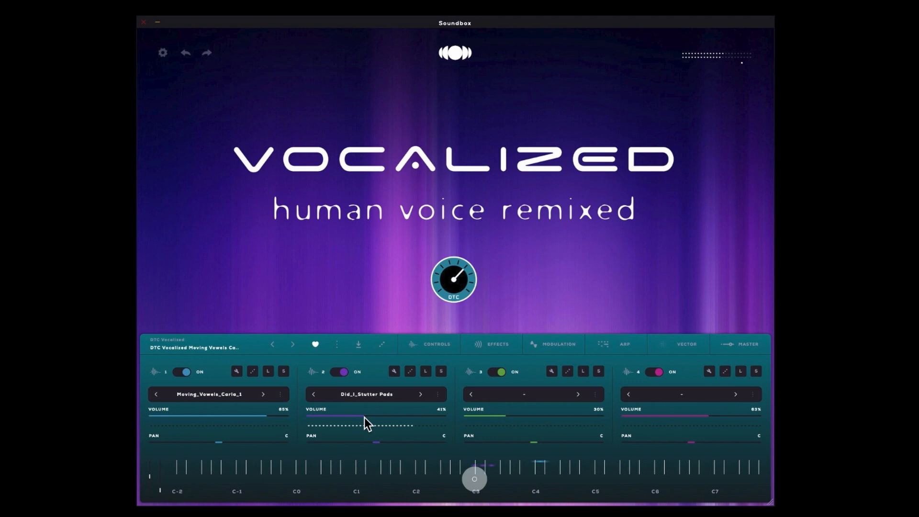
drag(362, 416, 383, 415)
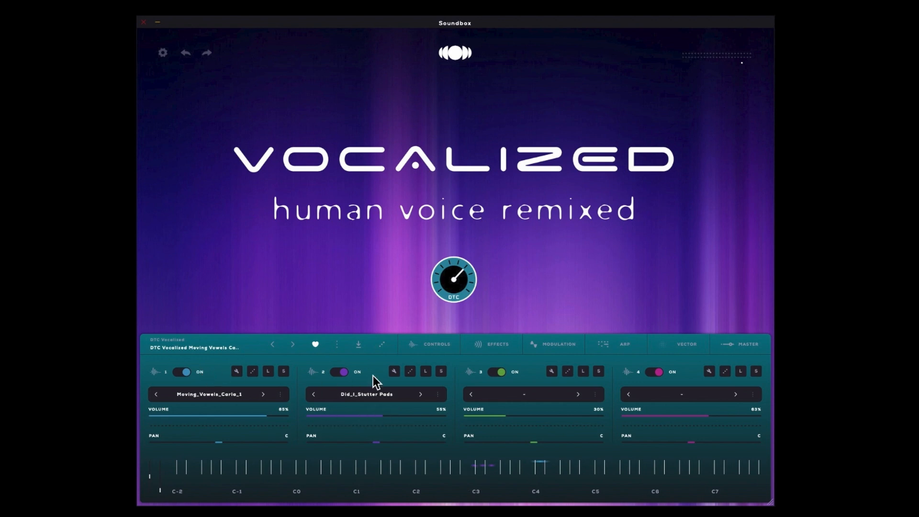
Inspect the sample mapping of layer 2's Did_I_Stutter Pads group in the sample editor, and close the editor
click(393, 373)
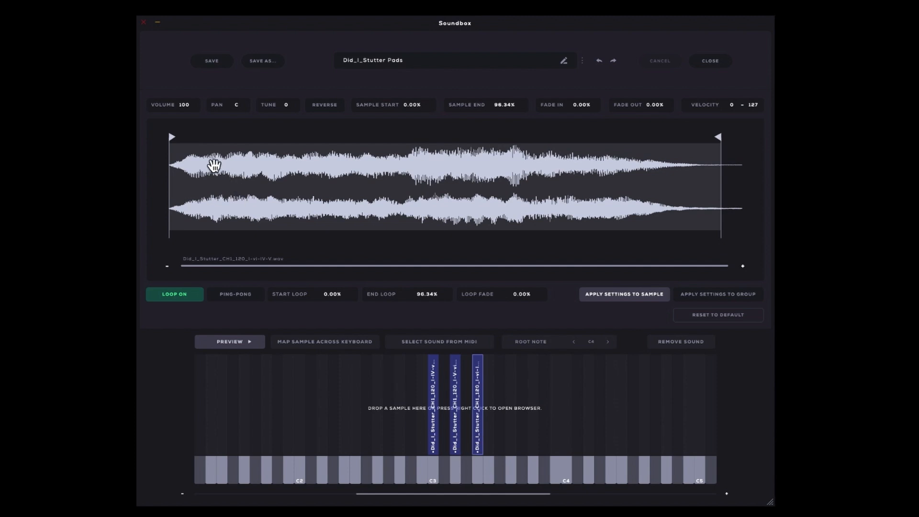
click(706, 61)
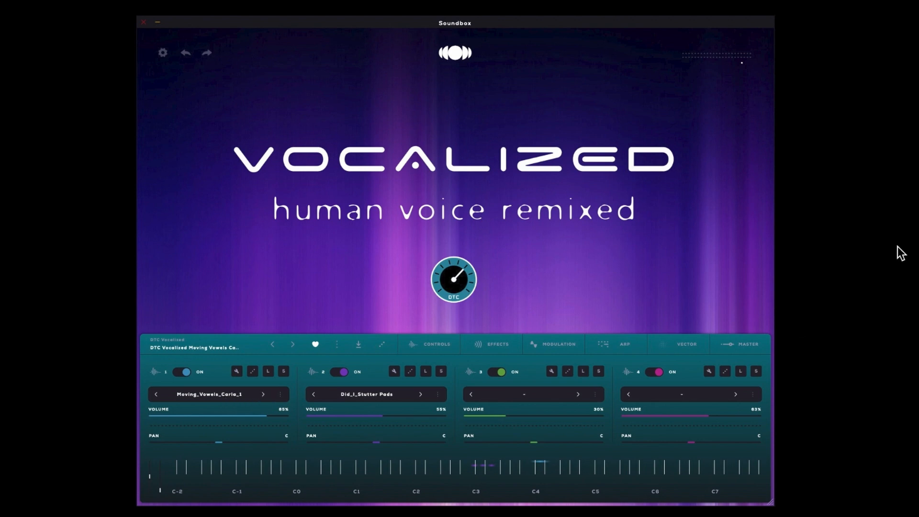
Review the DTC Vocalized pack's editable details, cover image and colour settings, and cancel the pack editing
click(216, 348)
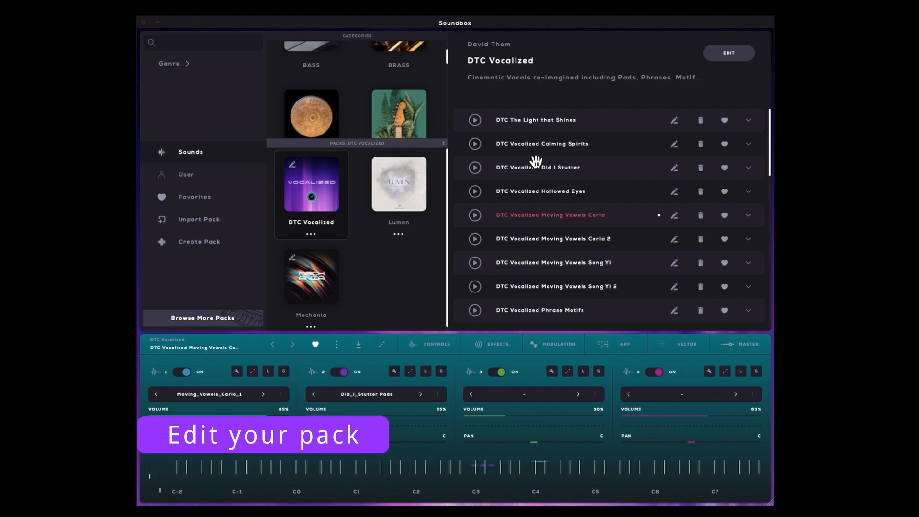
click(722, 58)
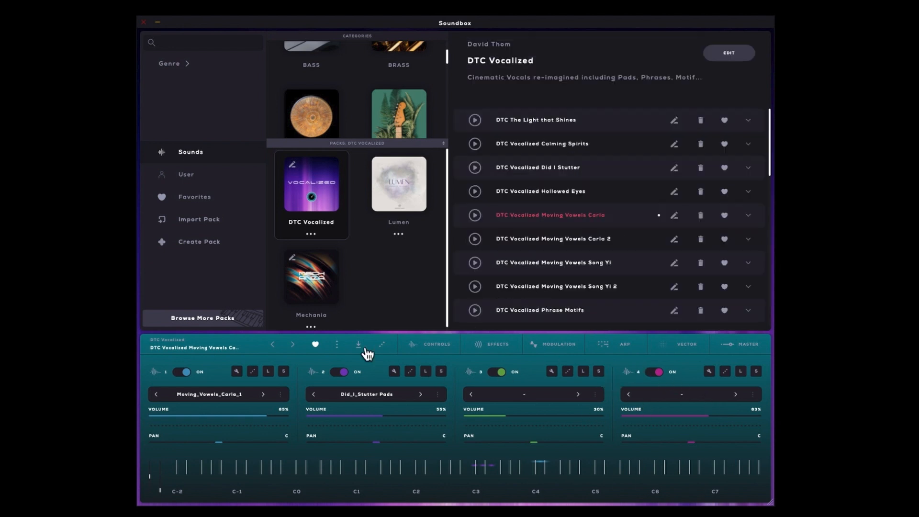
click(198, 338)
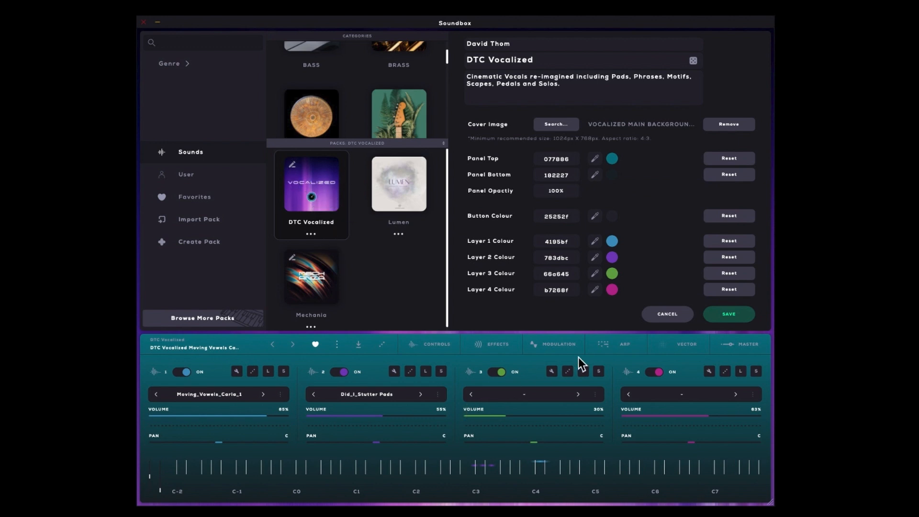
click(667, 314)
View the DTC Vocalized pack's export options, and look at layer 1's Moving_Vowels_Carla_1 group in the sample editor
click(311, 234)
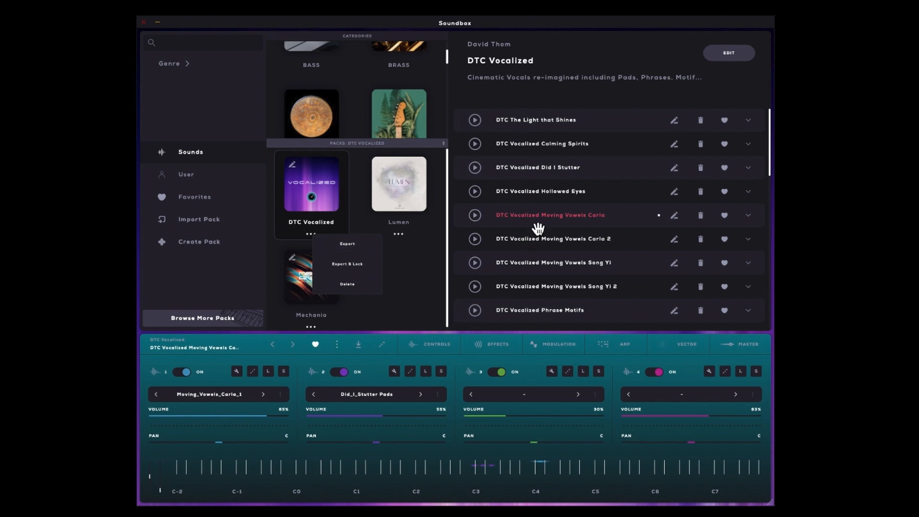
click(238, 372)
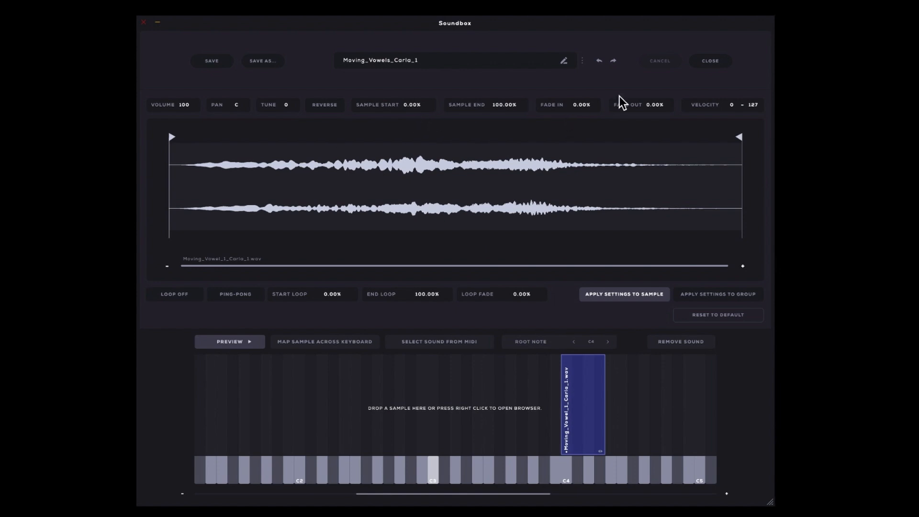
click(711, 62)
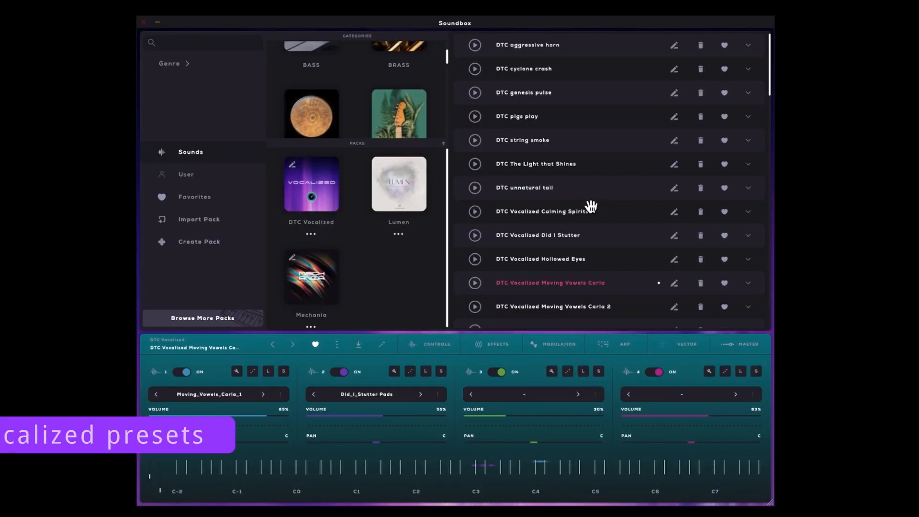
Load the DTC Vocalized Phrase Motifs 2 preset and examine the mapping of layer 1's Phrases_Cmin_Motifs group in the sample editor
scroll(585, 235, down, 4)
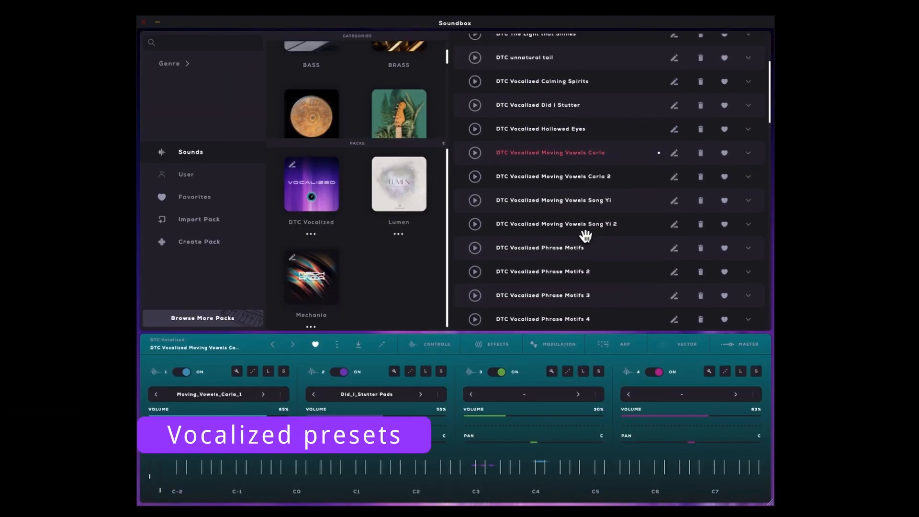
scroll(582, 257, down, 1)
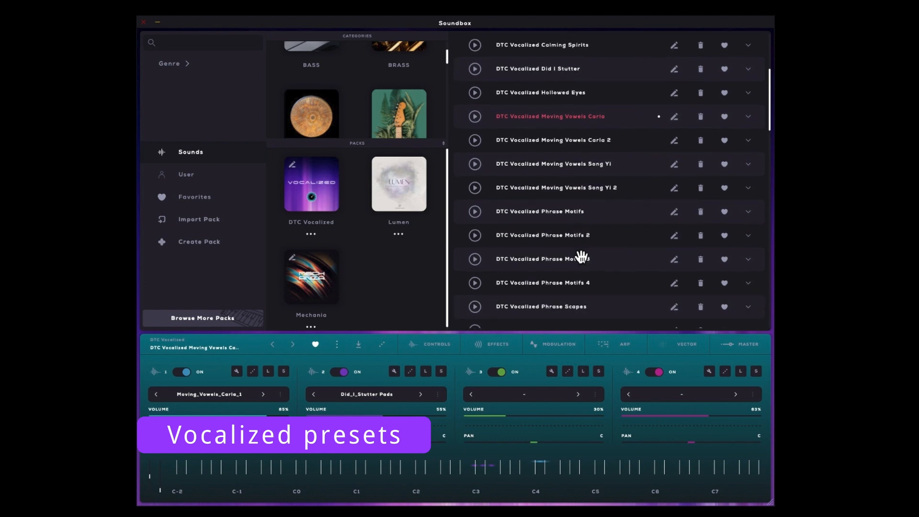
click(578, 238)
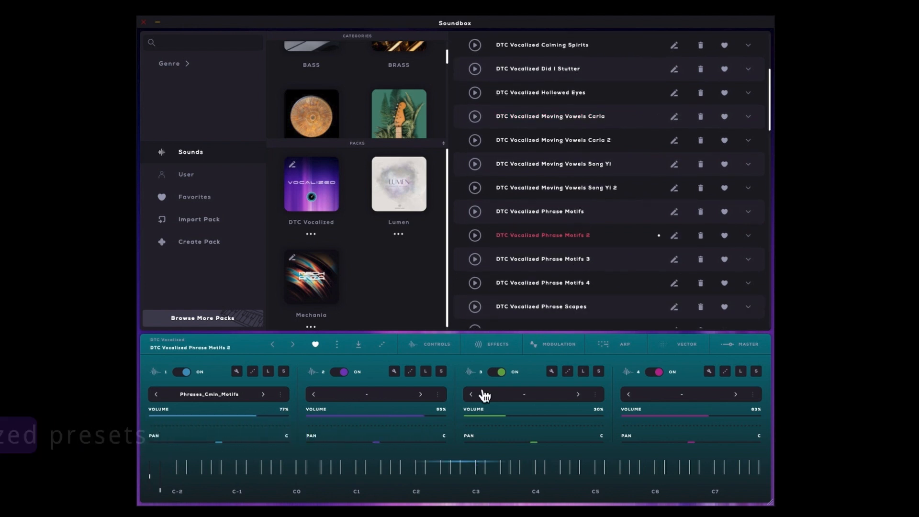
click(242, 342)
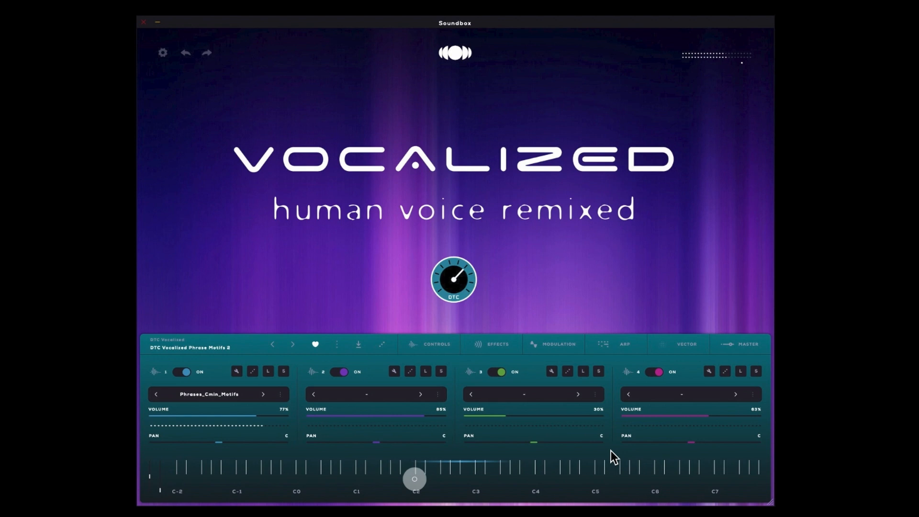
click(237, 371)
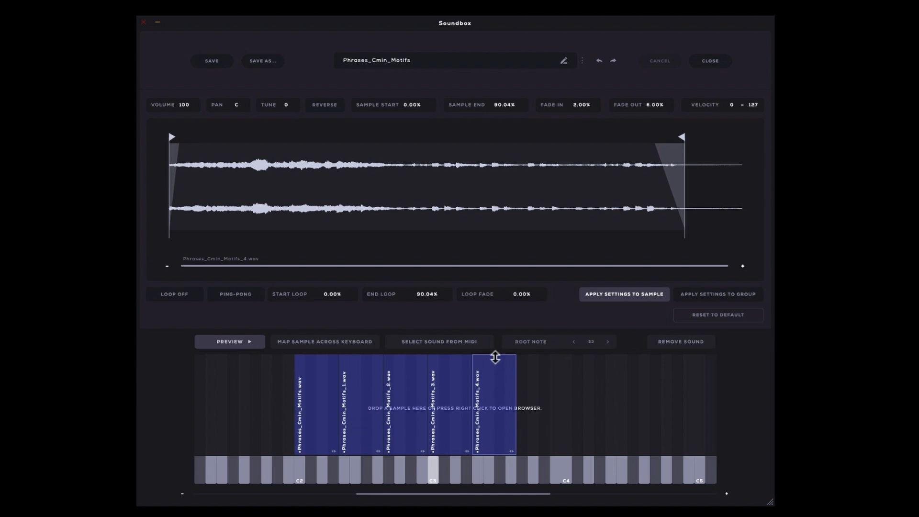
mouse_move(493, 357)
mouse_down()
mouse_move(491, 386)
mouse_move(490, 354)
mouse_up()
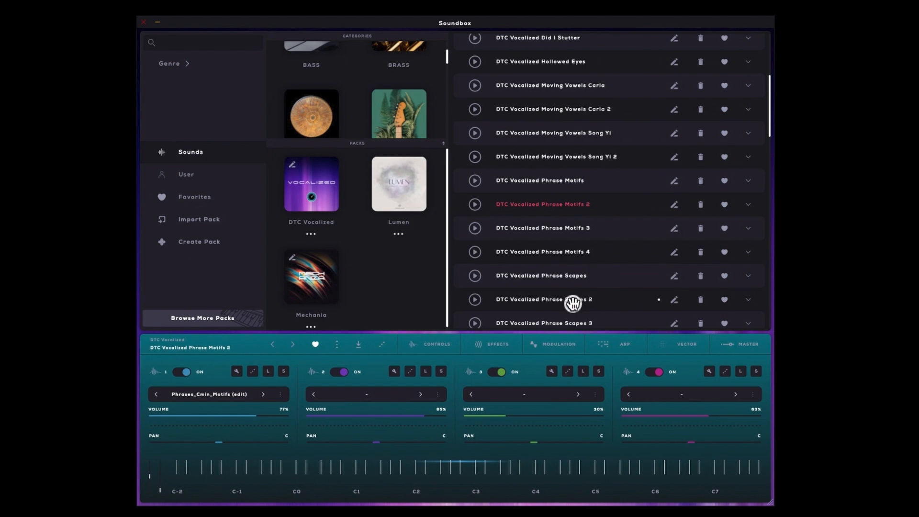
Load the DTC Vocalized Phrase Scapes 2 preset and open layer 1's Phrases_Cmin_Scapes group in the sample editor
click(573, 300)
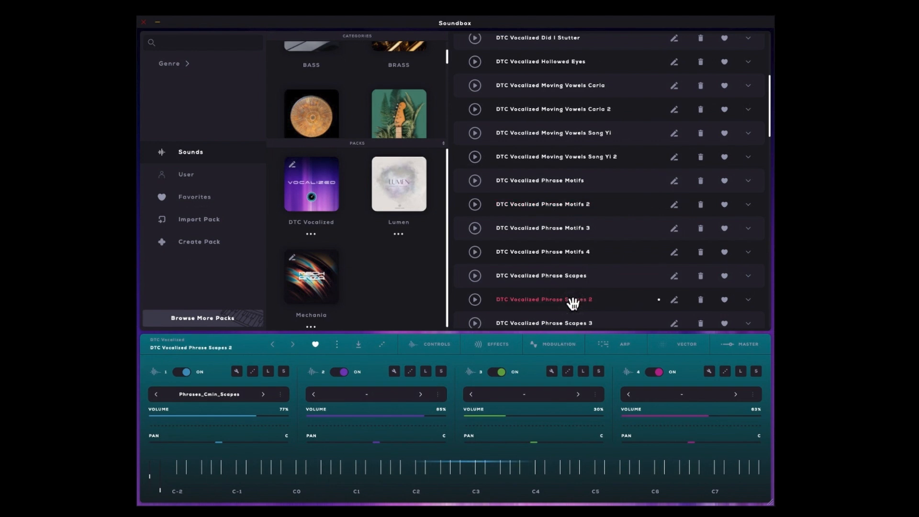
click(228, 349)
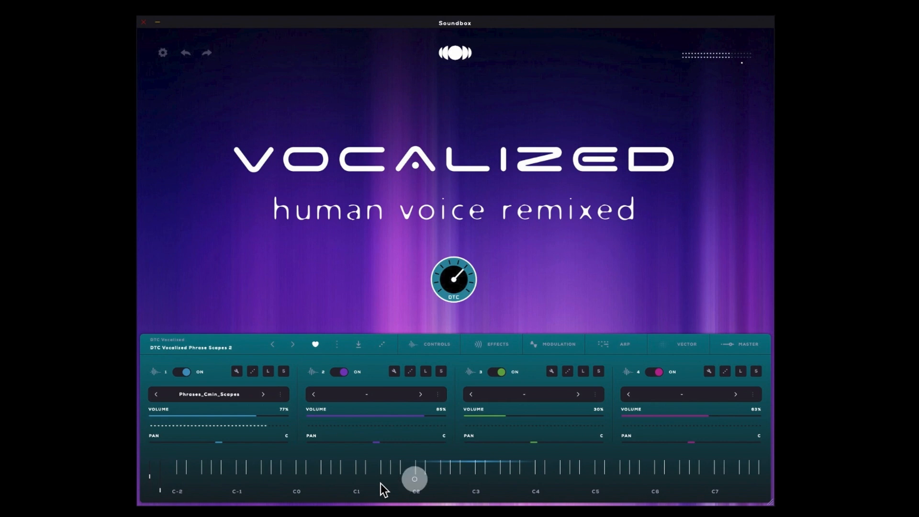
click(235, 372)
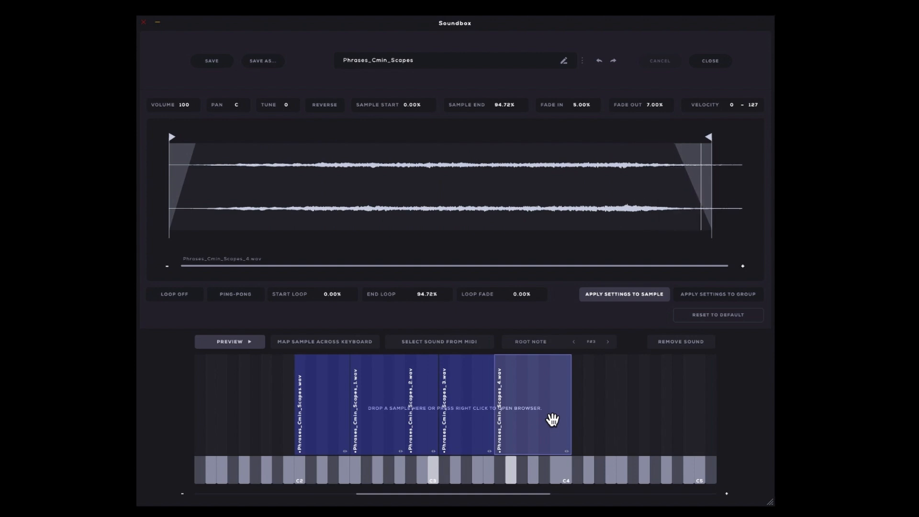
Preview the Phrases_Cmin_Scapes_4 sample in the key mapping
click(552, 419)
click(552, 420)
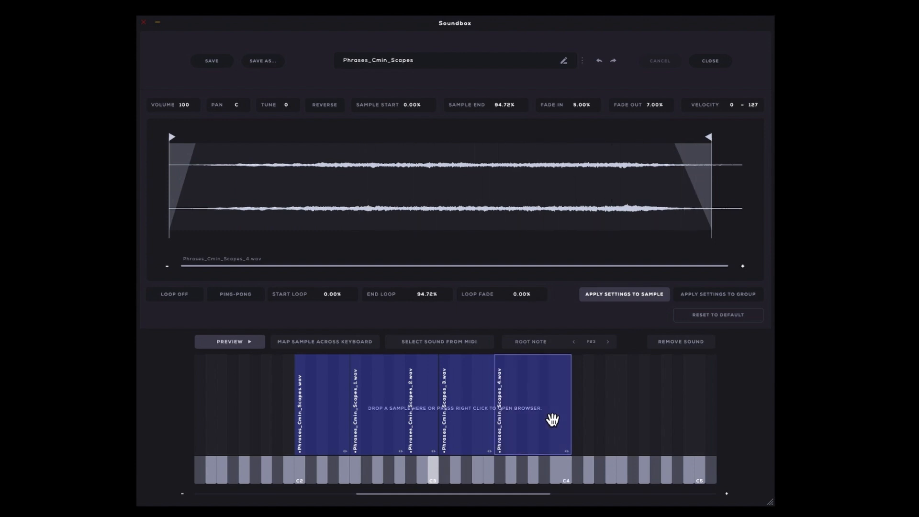
click(553, 419)
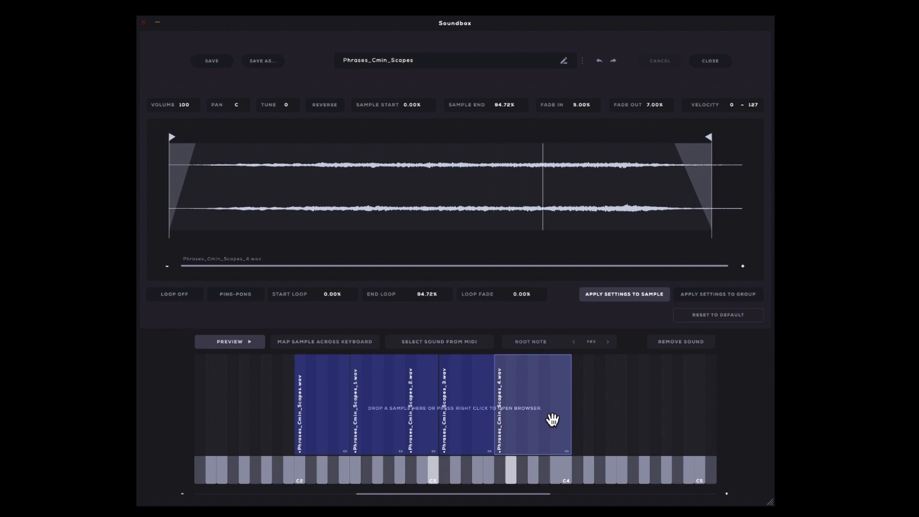
click(553, 420)
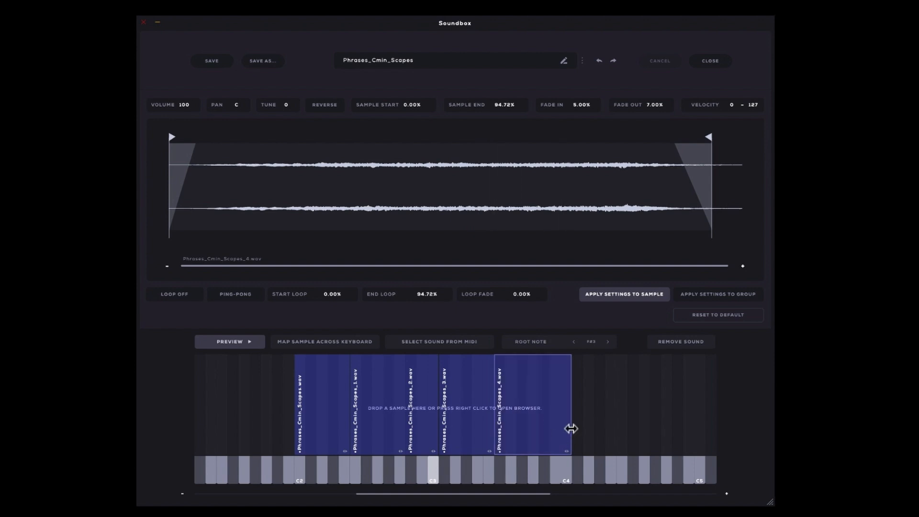
Remap Phrases_Cmin_Scapes_4 to a shorter key range with root note F3, overwrite the Phrases_Cmin_Scapes group, and close the editor
drag(564, 427, 504, 429)
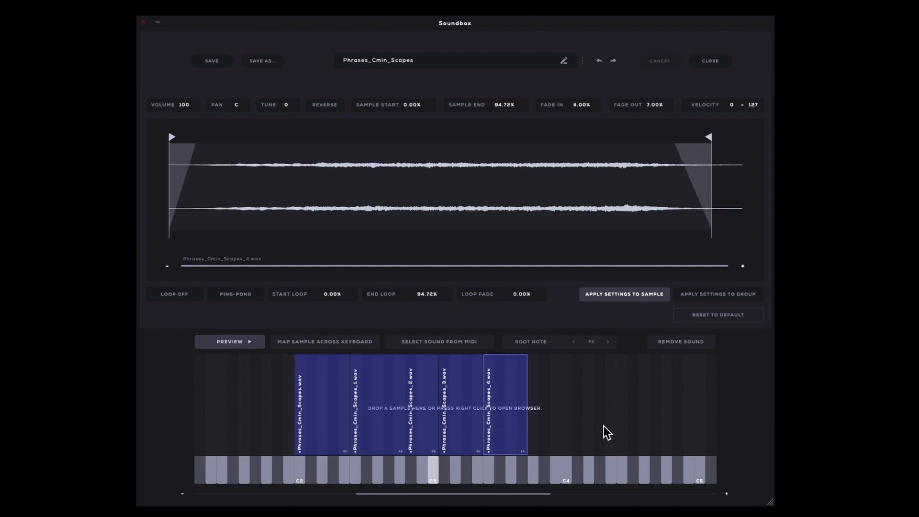
click(633, 416)
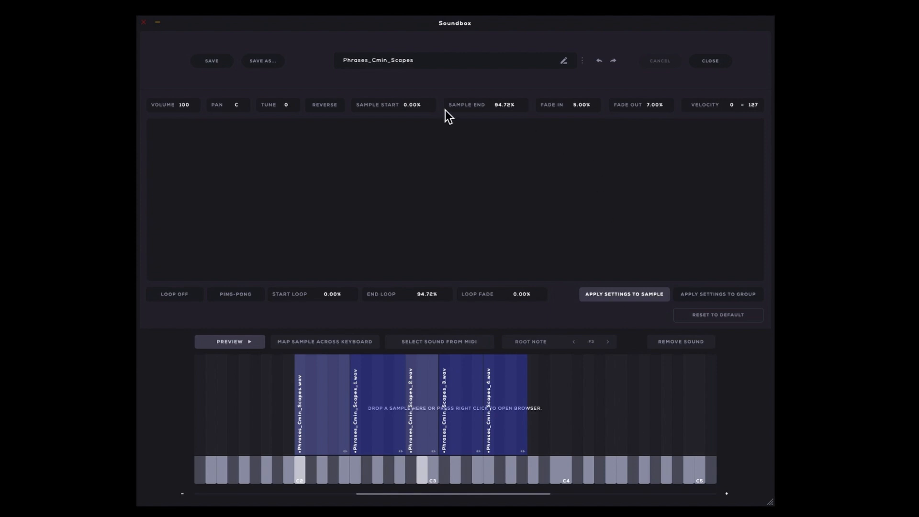
click(231, 67)
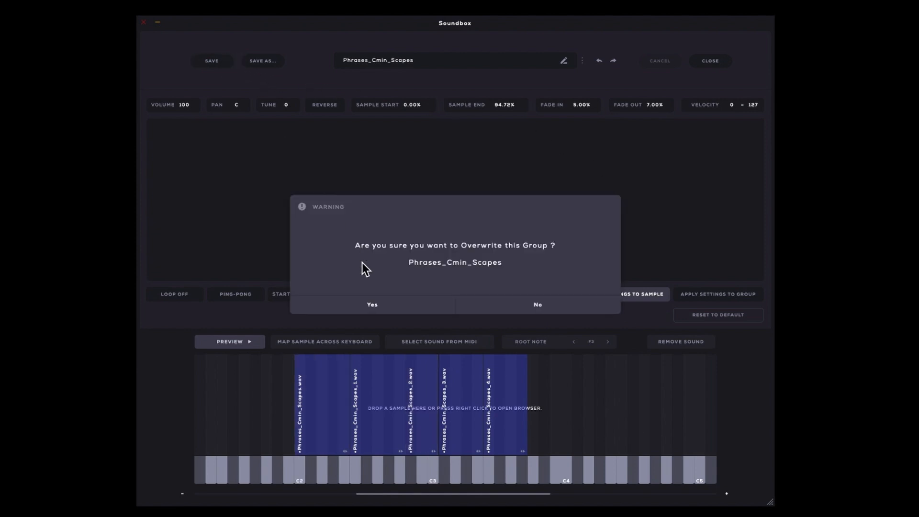
click(374, 302)
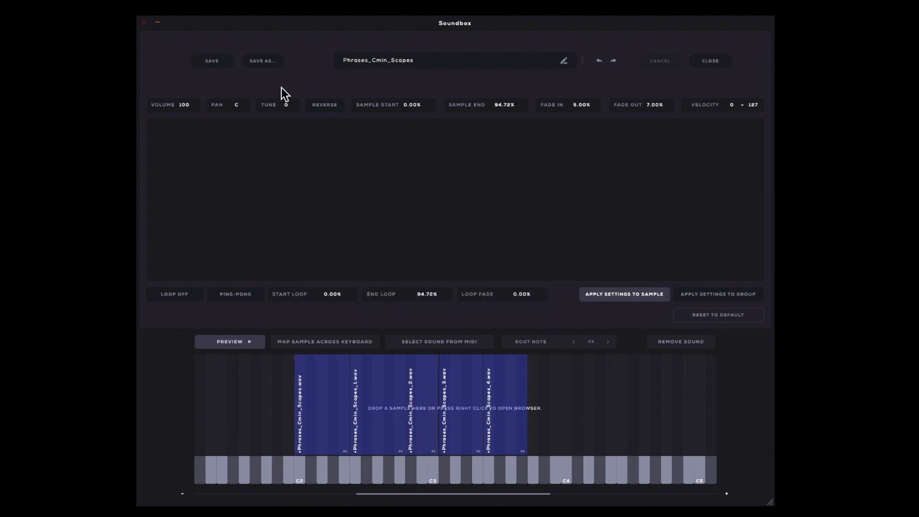
click(709, 62)
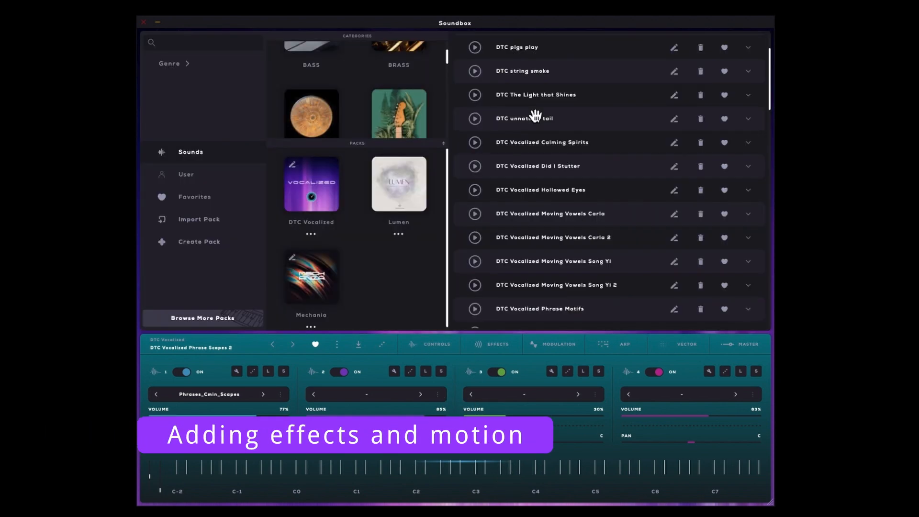
Load the DTC The Light that Shines preset from the DTC Vocalized pack and return to the main instrument view
scroll(533, 117, up, 3)
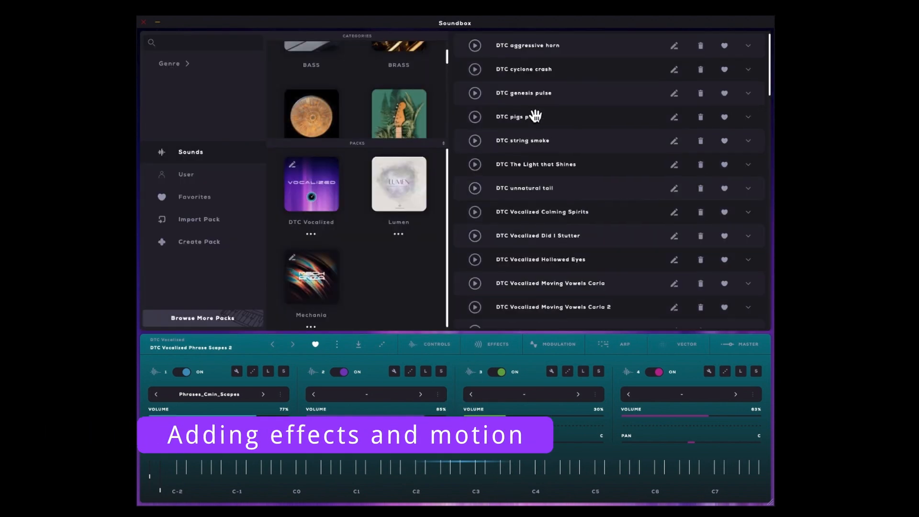
click(325, 201)
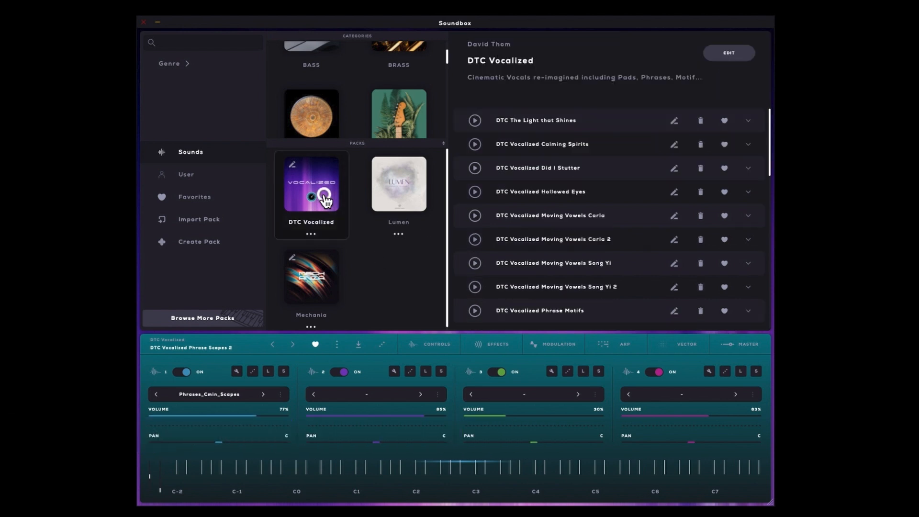
click(565, 122)
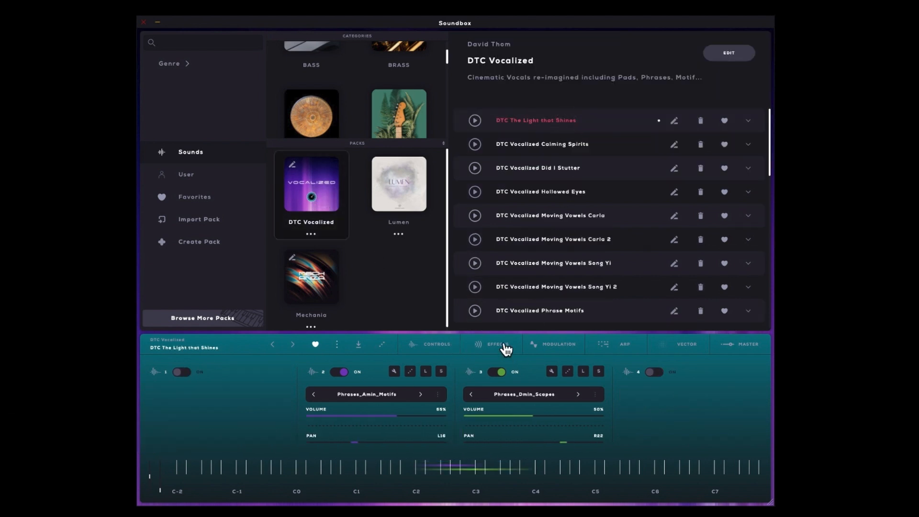
click(205, 345)
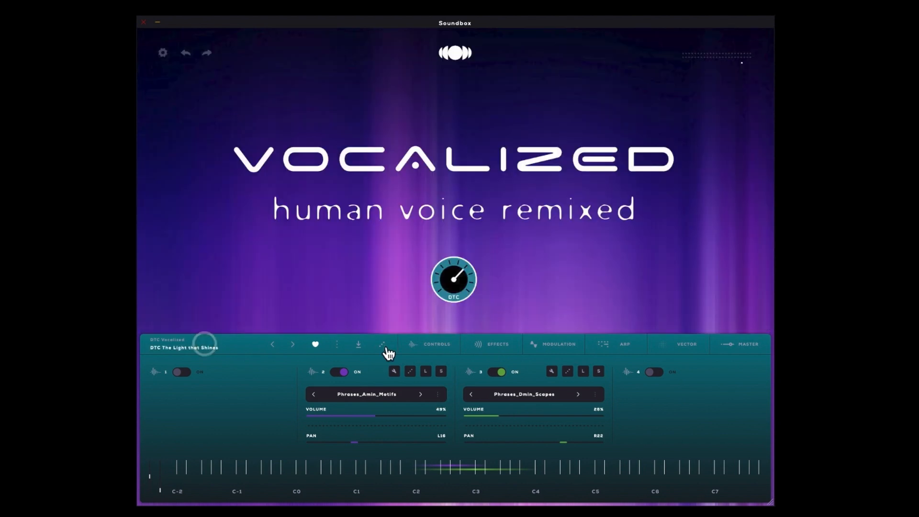
Review the preset's layer effects, modulation, vector movement and arpeggiator settings
click(493, 345)
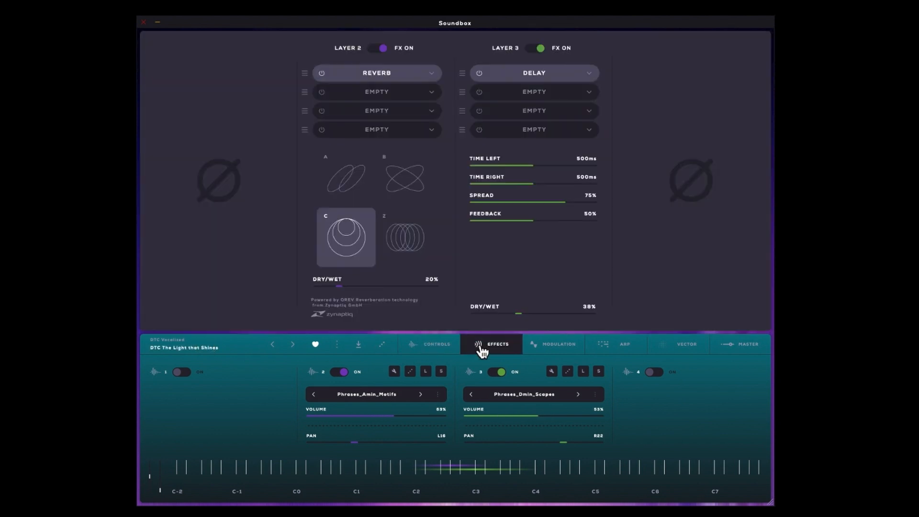
click(563, 348)
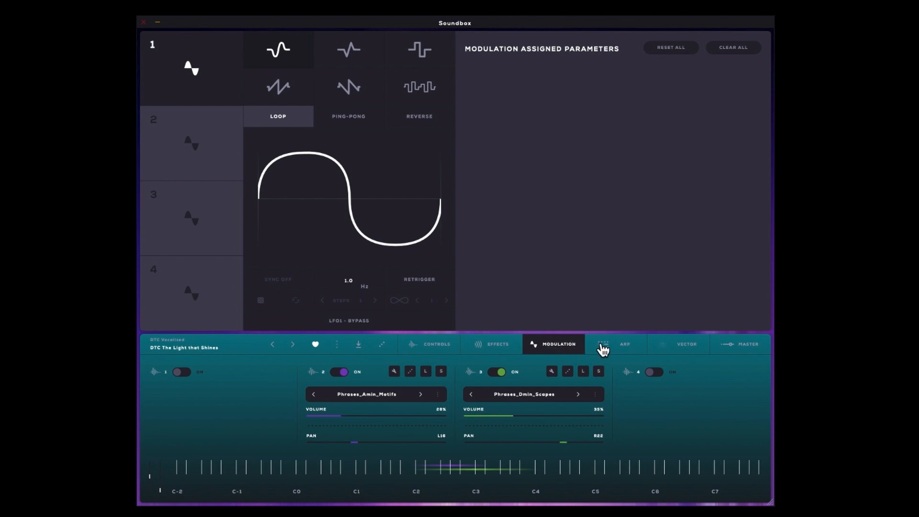
click(667, 353)
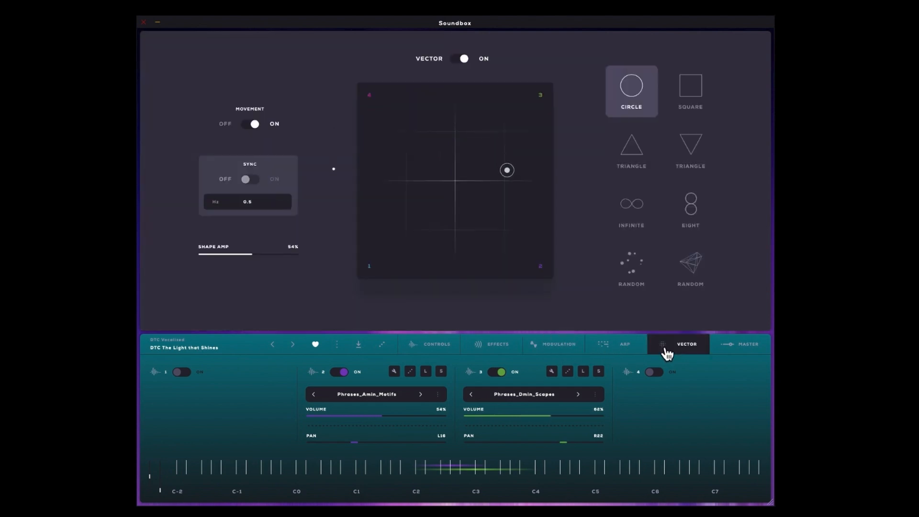
click(615, 348)
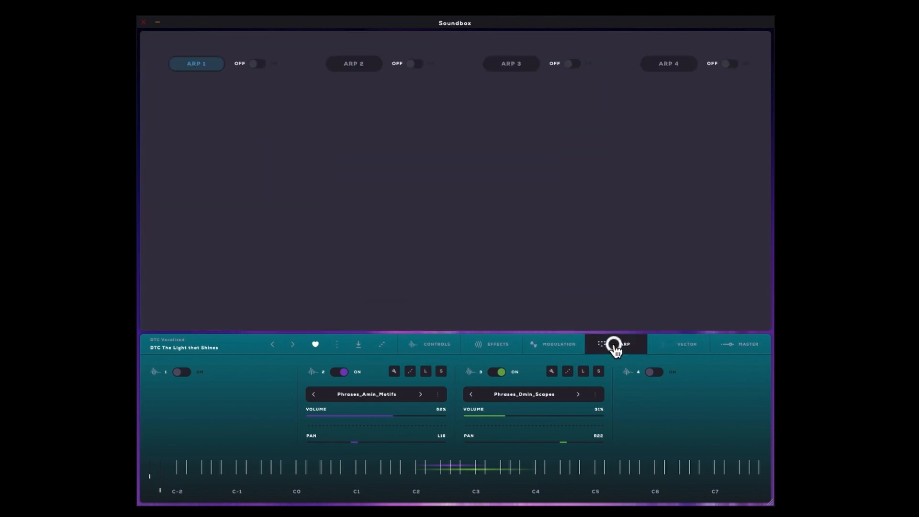
Choose Limiter for the first slot of the master effects
click(732, 348)
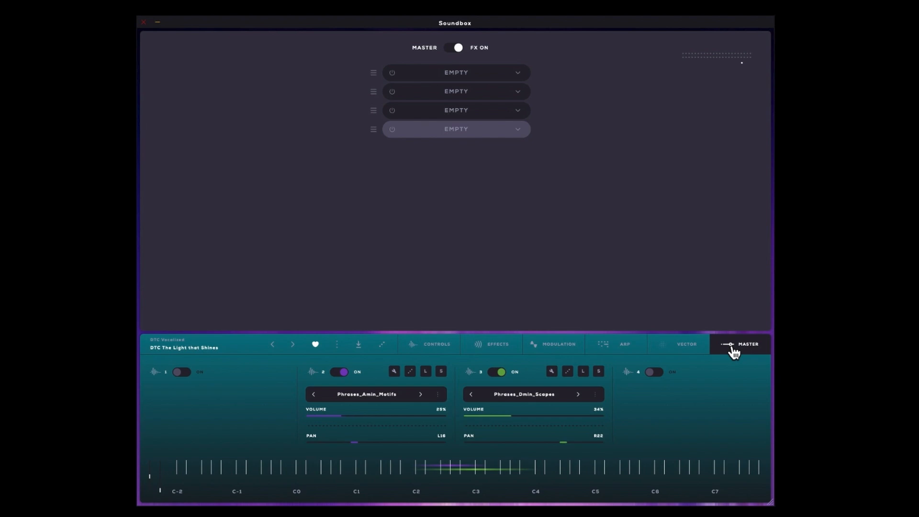
click(481, 73)
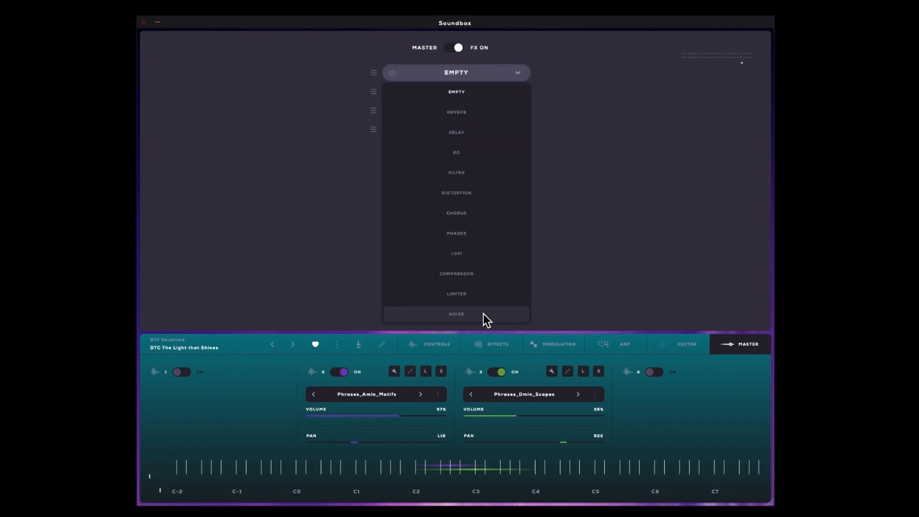
click(481, 296)
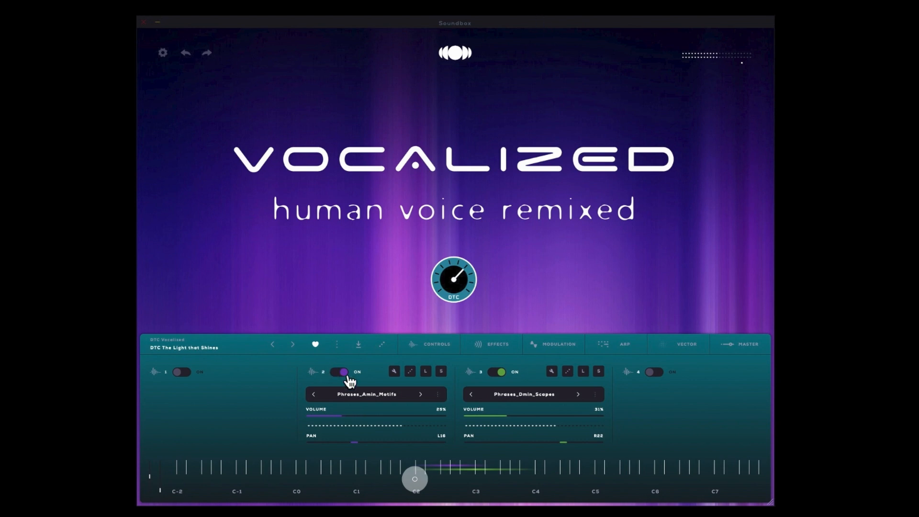
Examine the sample mappings of layer 2's Phrases_Amin_Motifs and layer 3's Phrases_Dmin_Scapes groups, closing the editor after each
click(393, 371)
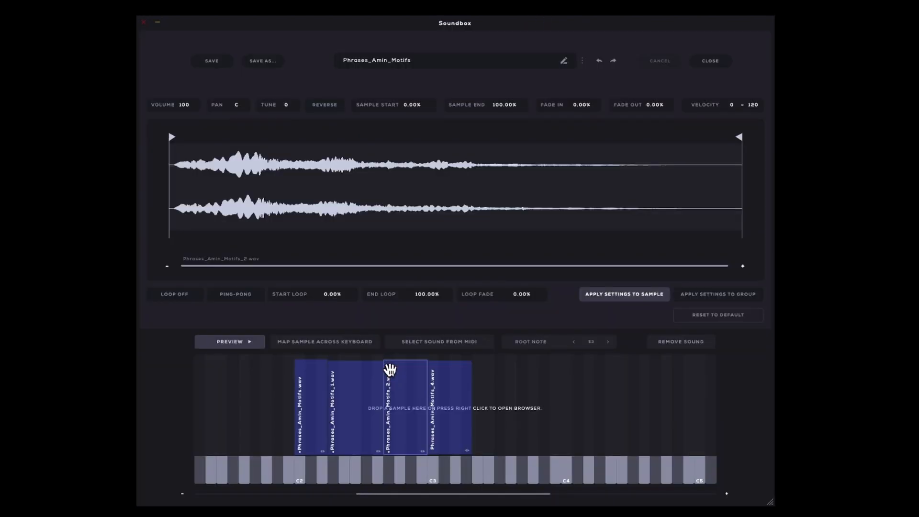
click(699, 60)
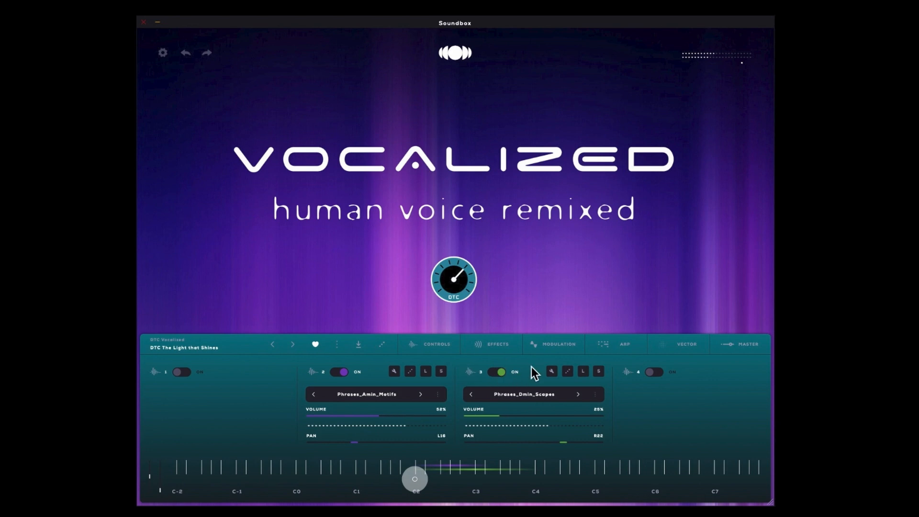
click(550, 371)
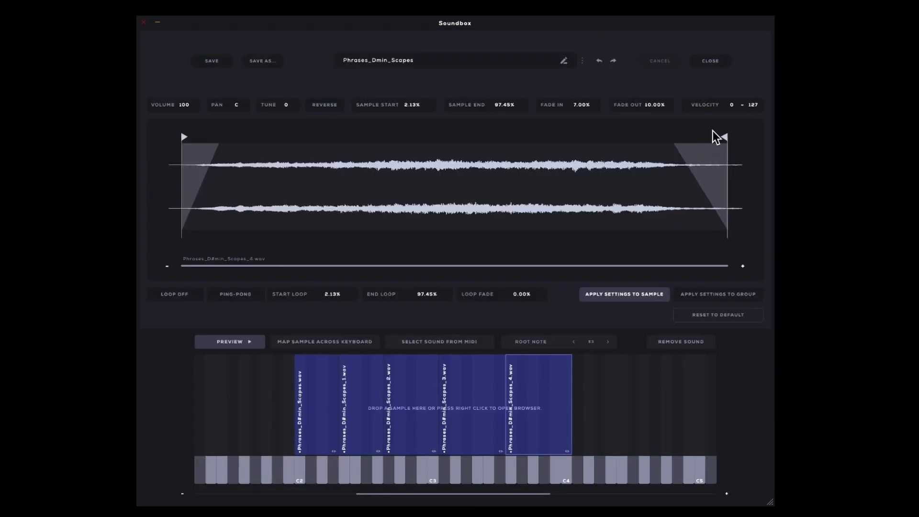
click(711, 61)
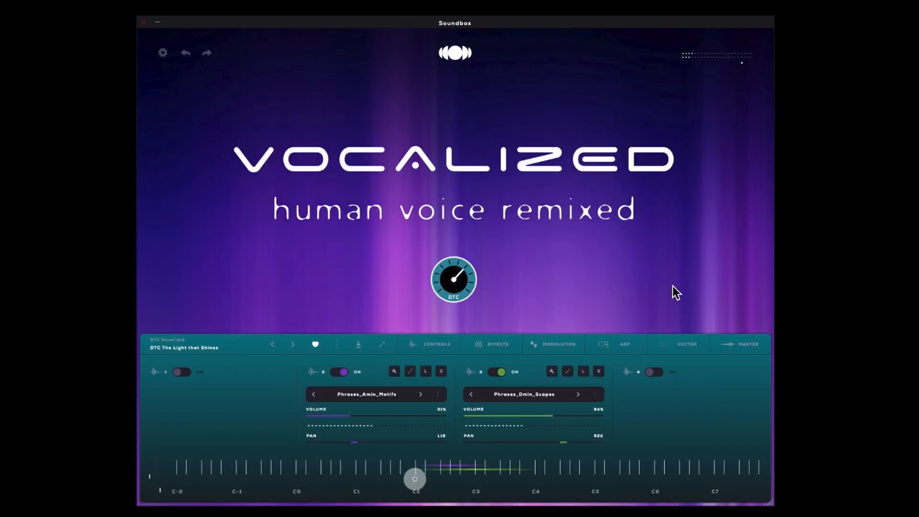